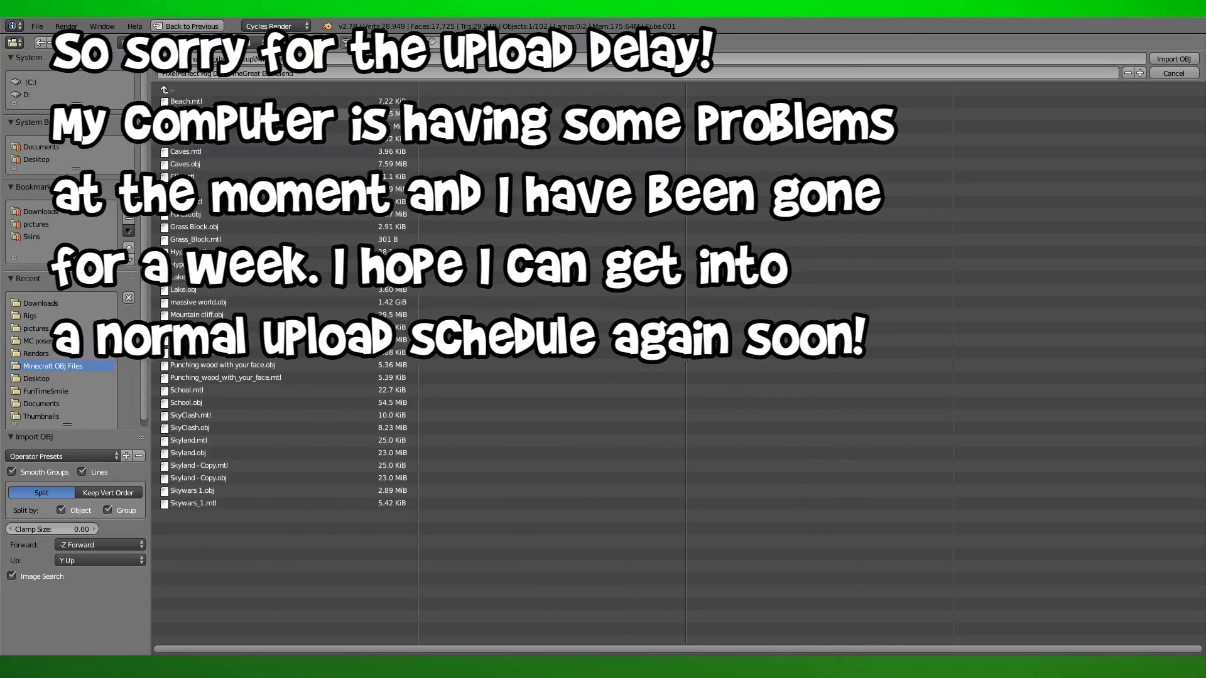
Import the Minecraft world OBJ files, select the Root rig, fly through the world, and scale the rig into place.
{"action": "left_click_drag", "start_coordinate": [243, 558], "coordinate": [252, 478]}
{"action": "double_click", "coordinate": [277, 484]}
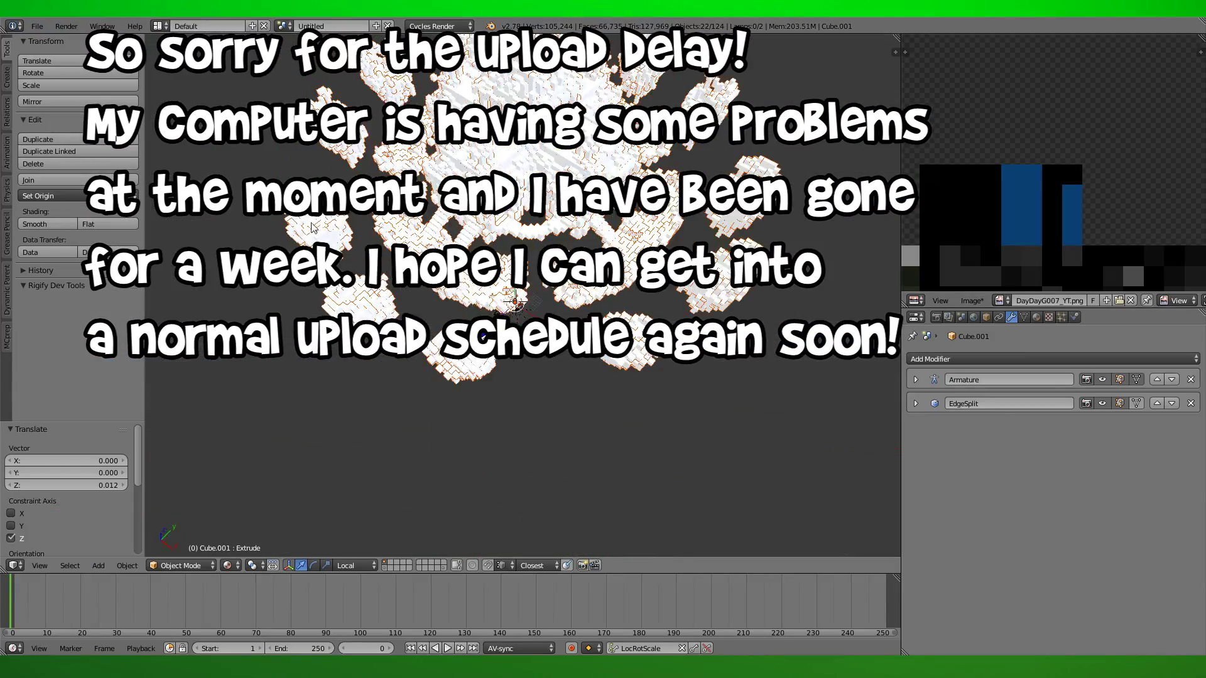
{"action": "right_click", "coordinate": [473, 373]}
{"action": "key", "text": "shift+f"}
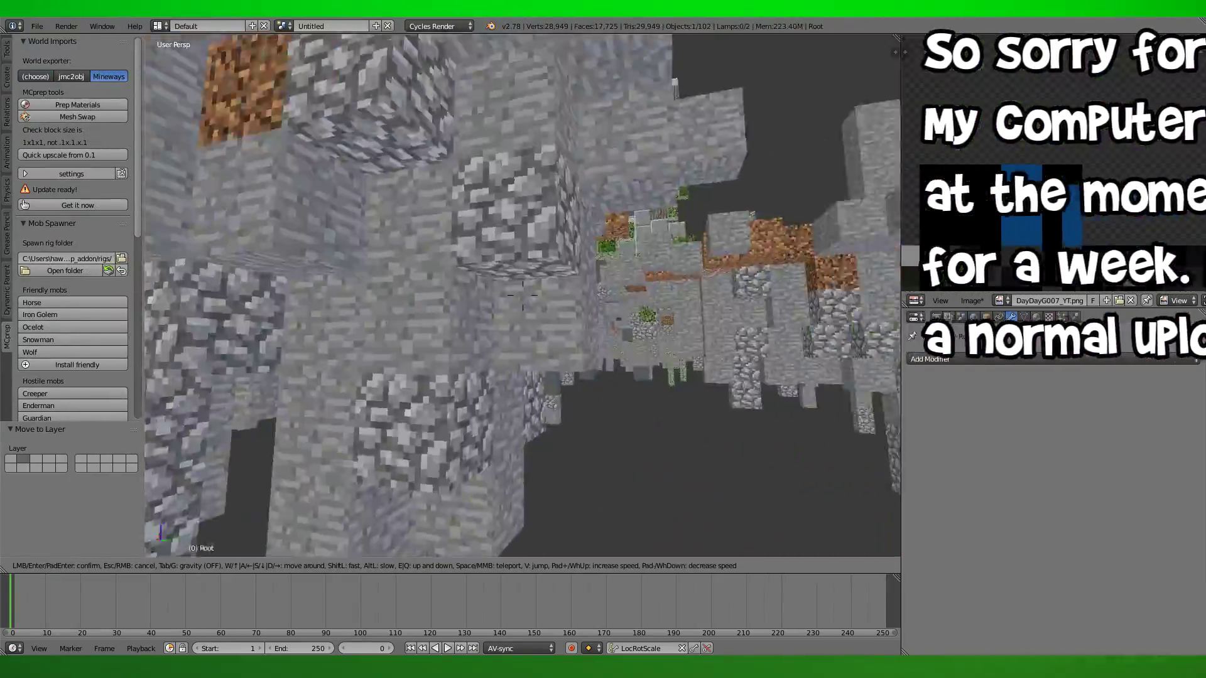
{"action": "key", "text": "s"}
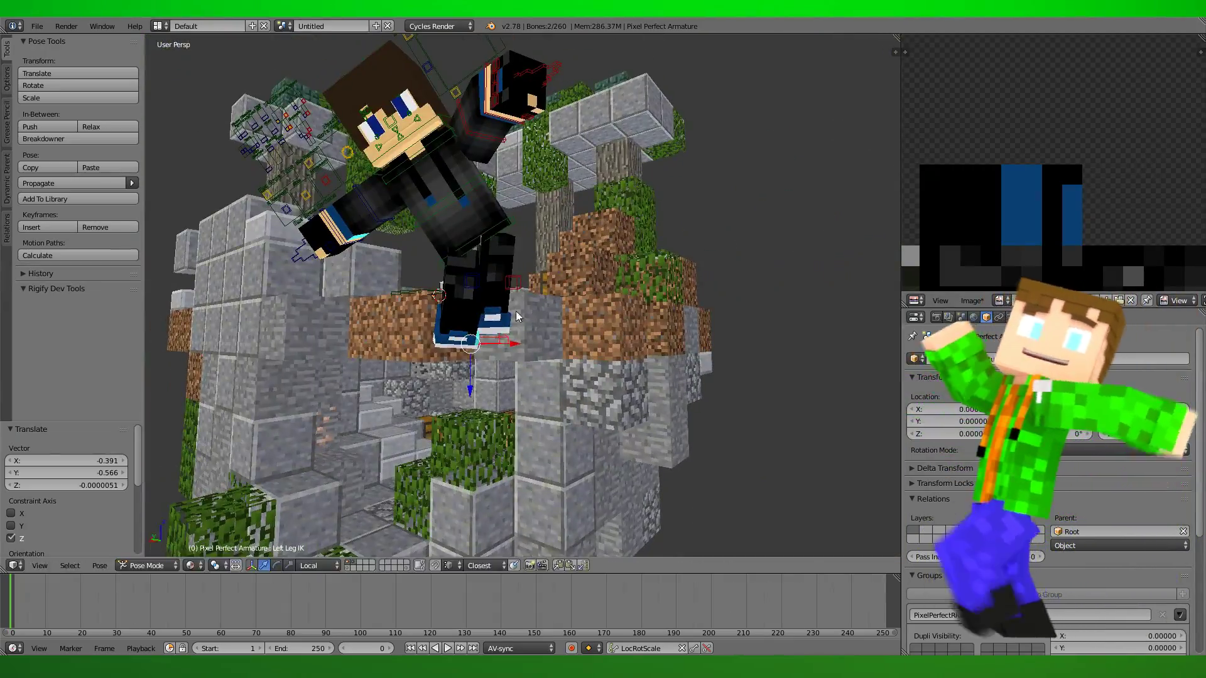
Rotate the character's bones into a mid-leap jumping pose among the stone pillars.
{"action": "key", "text": "r"}
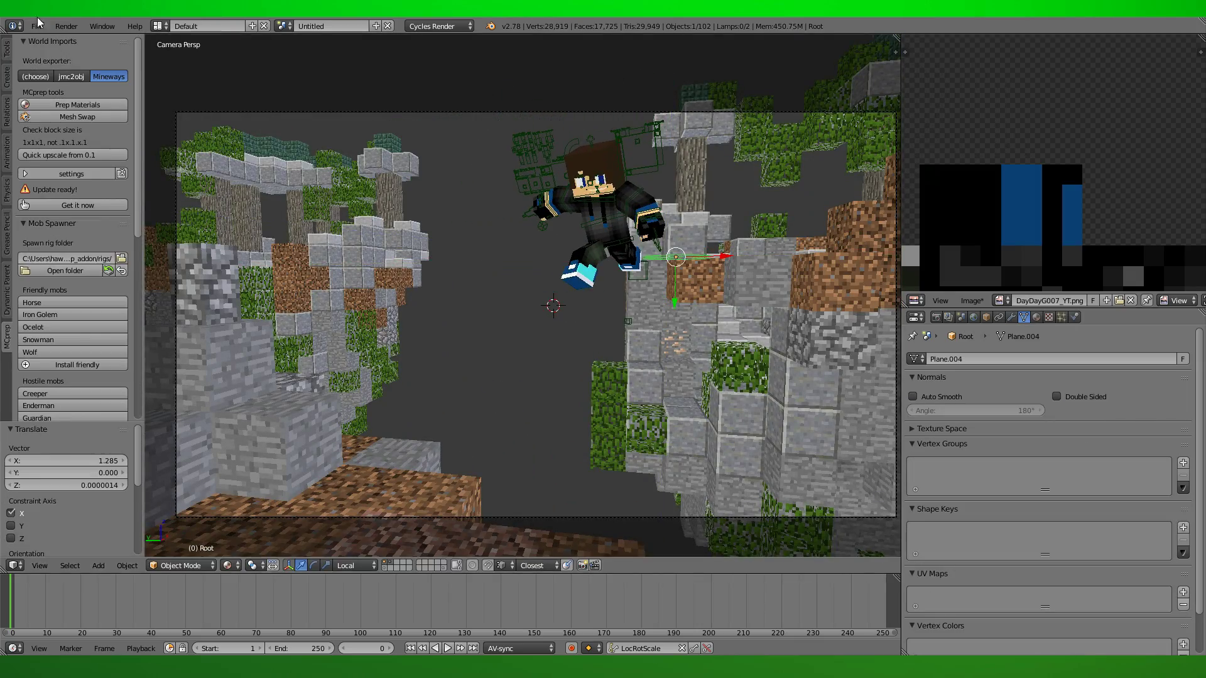
Append the Wood-Planks_Oak block and tilt it below the character.
{"action": "left_click", "coordinate": [38, 22]}
{"action": "scroll", "coordinate": [1012, 629], "scroll_direction": "down", "scroll_amount": 10}
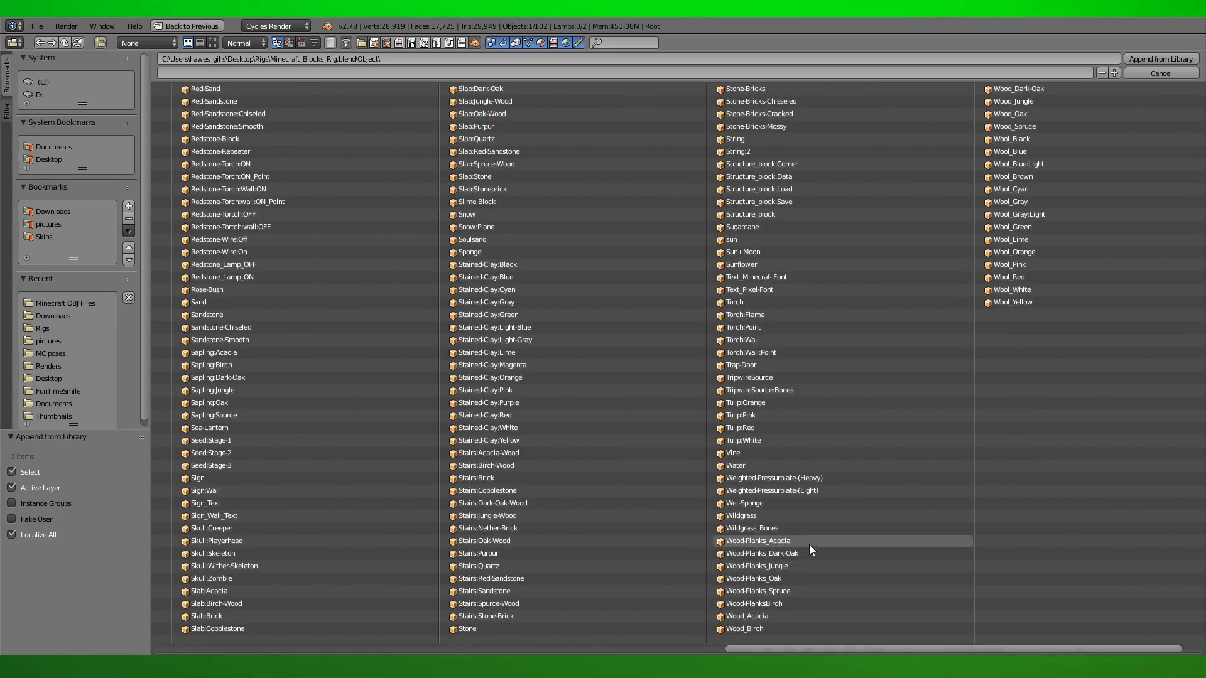
{"action": "double_click", "coordinate": [753, 578]}
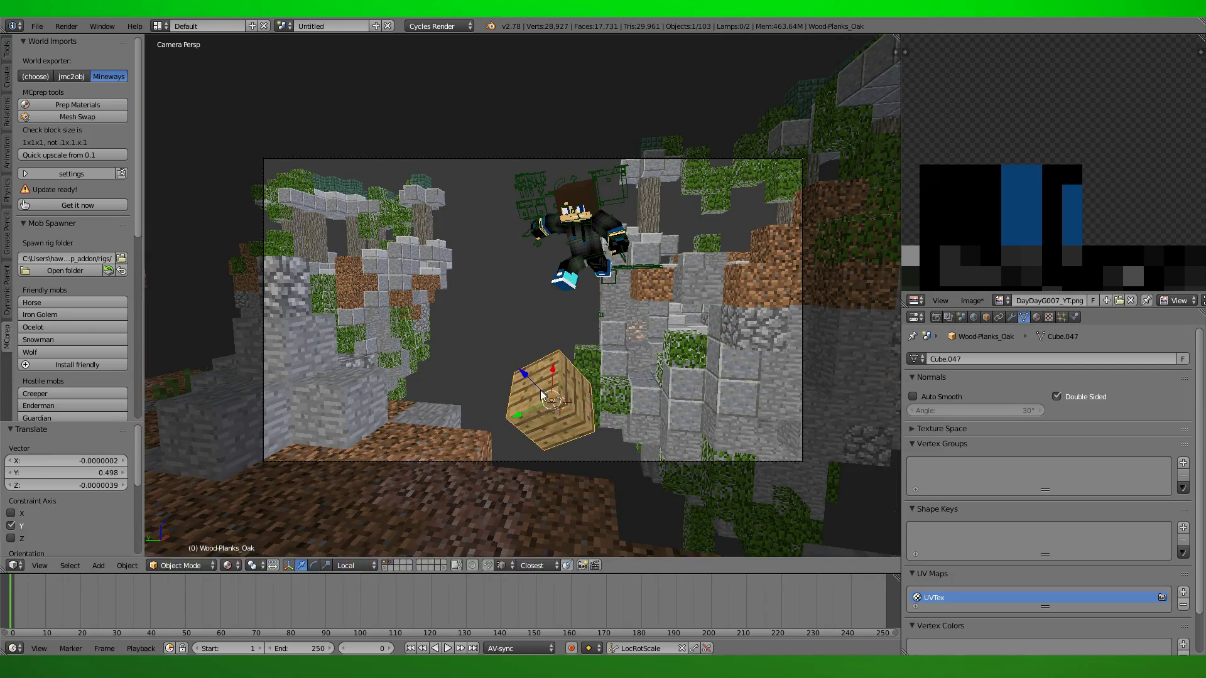
{"action": "key", "text": "r"}
{"action": "key", "text": "r"}
{"action": "left_click", "coordinate": [559, 379]}
{"action": "scroll", "coordinate": [568, 373], "scroll_direction": "up", "scroll_amount": 2}
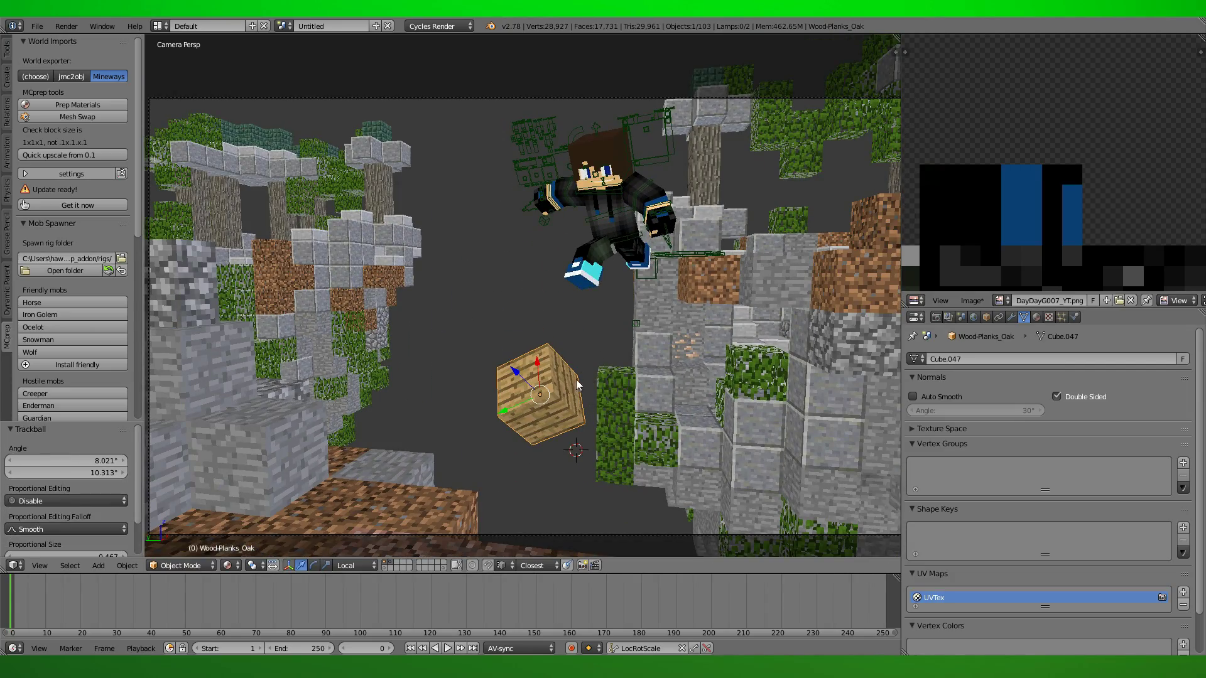
Duplicate the oak block, shrink it, and parent it to the character's hand bone.
{"action": "key", "text": "shift+d"}
{"action": "key", "text": "s"}
{"action": "key", "text": "ctrl+p"}
{"action": "left_click", "coordinate": [628, 250]}
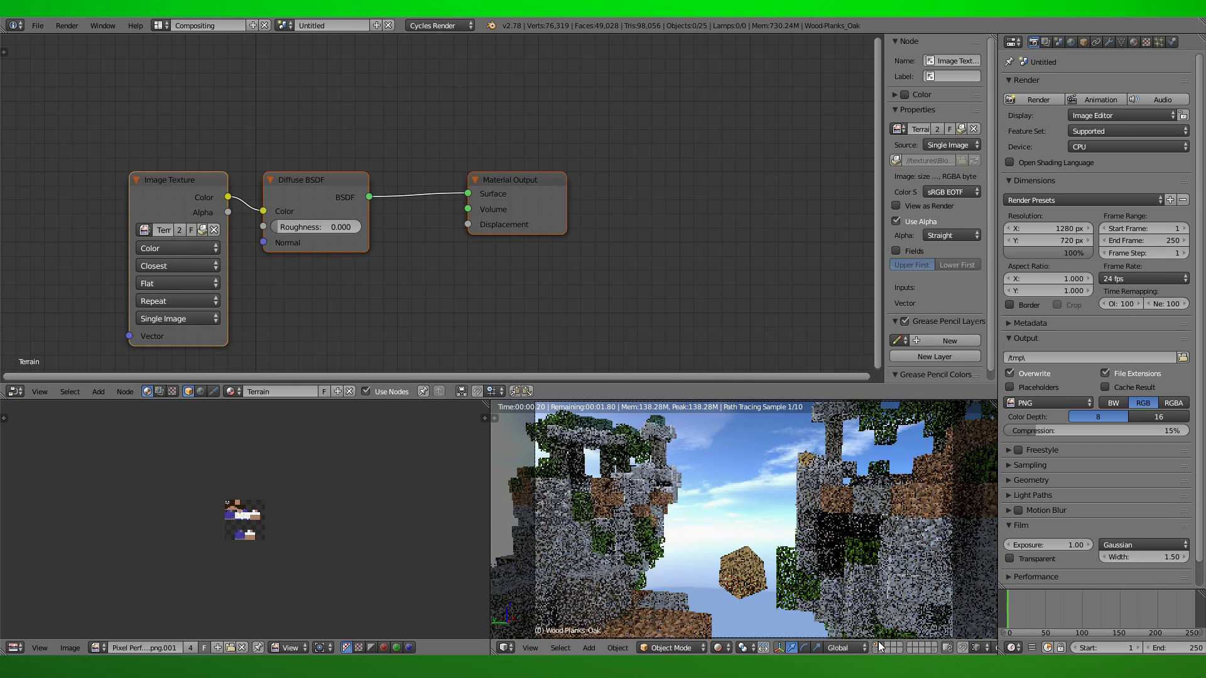
Add a Mix Shader and a Transparent BSDF to the Terrain material's Diffuse node.
{"action": "left_click", "coordinate": [312, 205]}
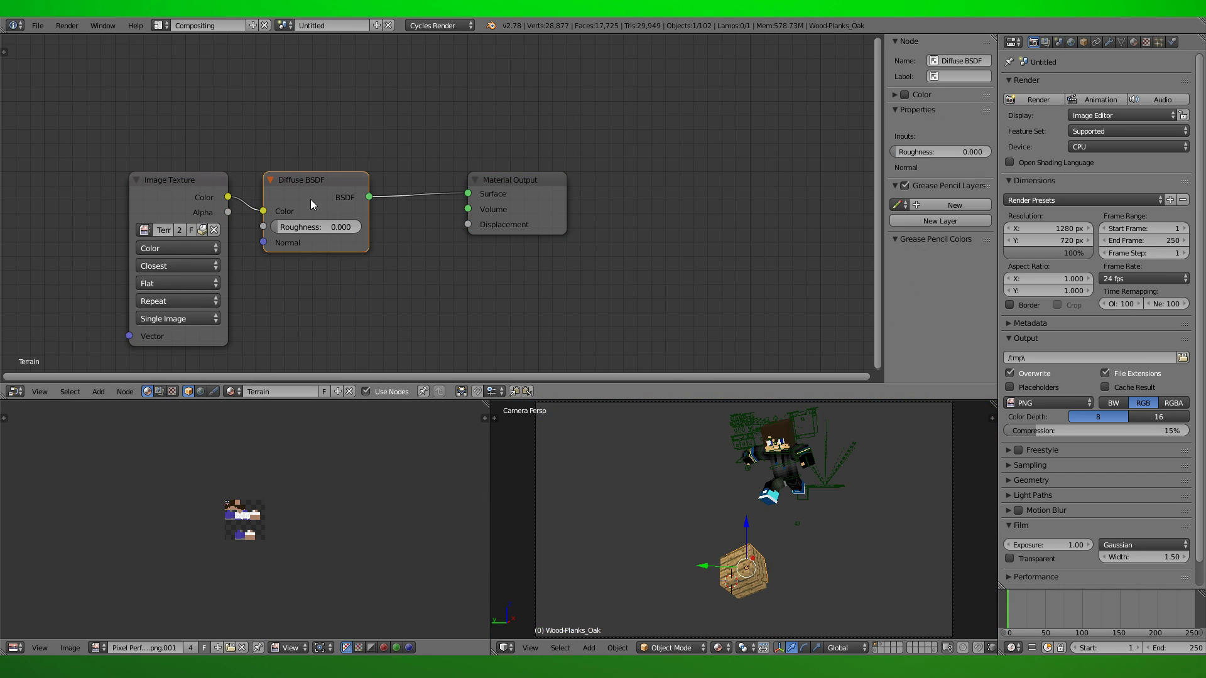
{"action": "key", "text": "shift+a"}
{"action": "left_click", "coordinate": [451, 168]}
{"action": "left_click", "coordinate": [306, 291]}
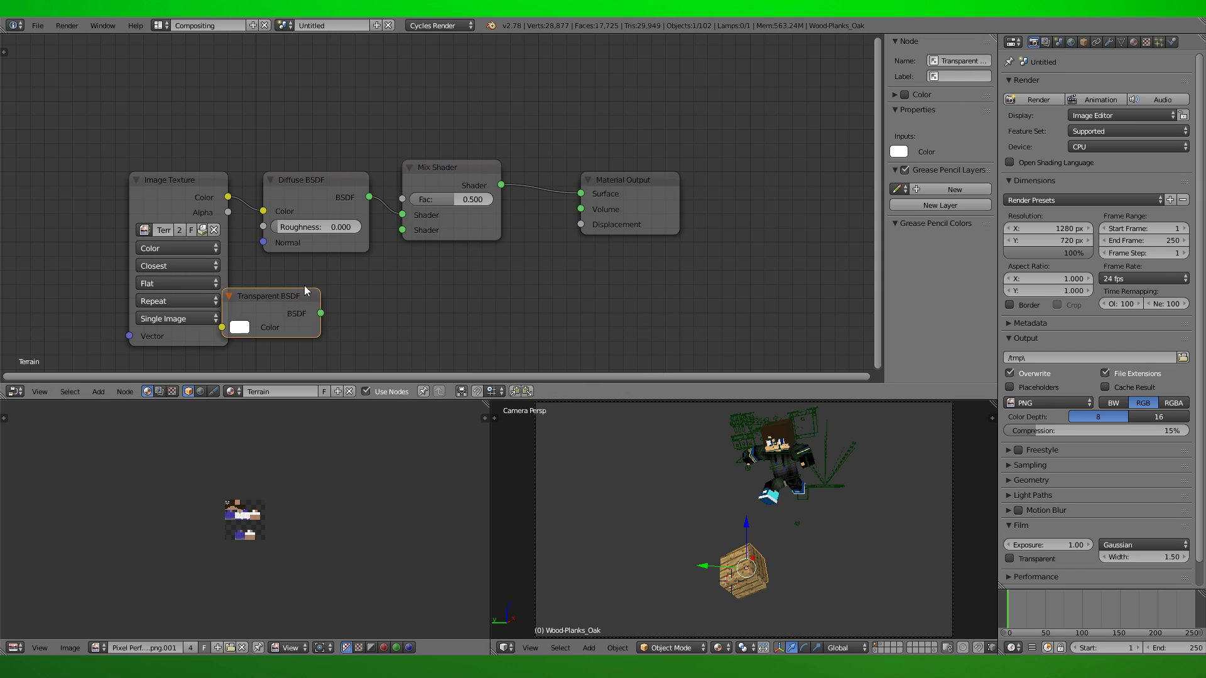
Paste the copied block into the scene and inspect it in walk mode.
{"action": "key", "text": "shift+z"}
{"action": "key", "text": "ctrl+v"}
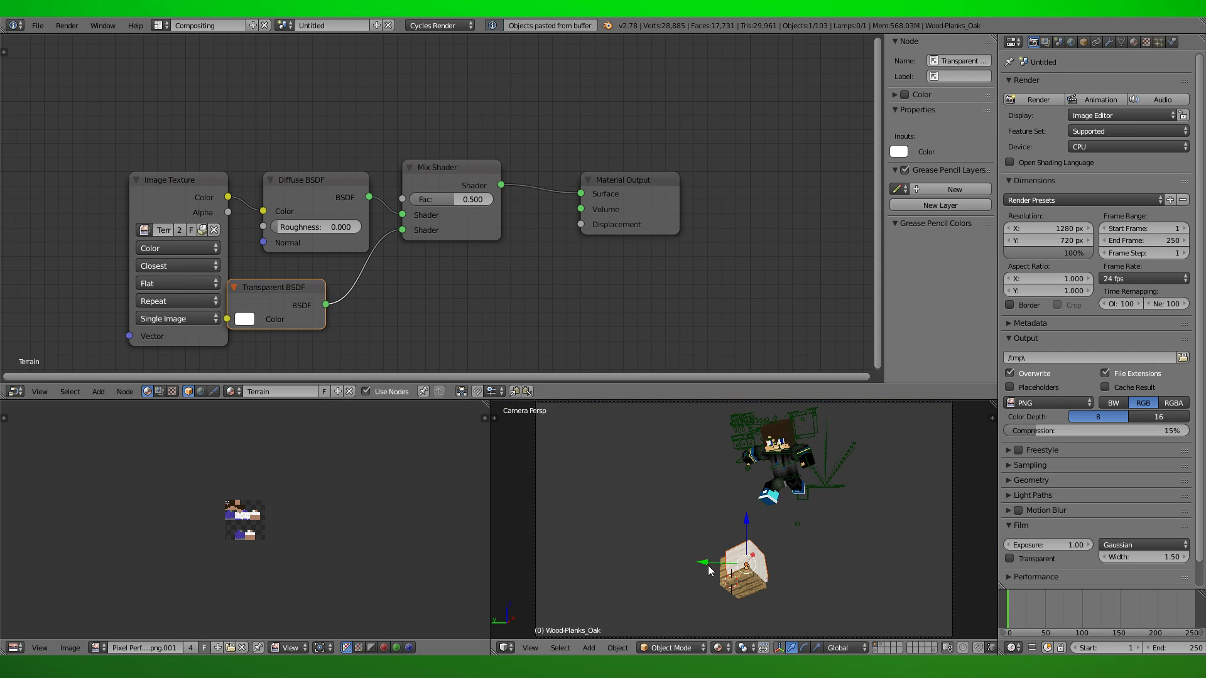
{"action": "left_click", "coordinate": [763, 562]}
{"action": "key", "text": "shift+f"}
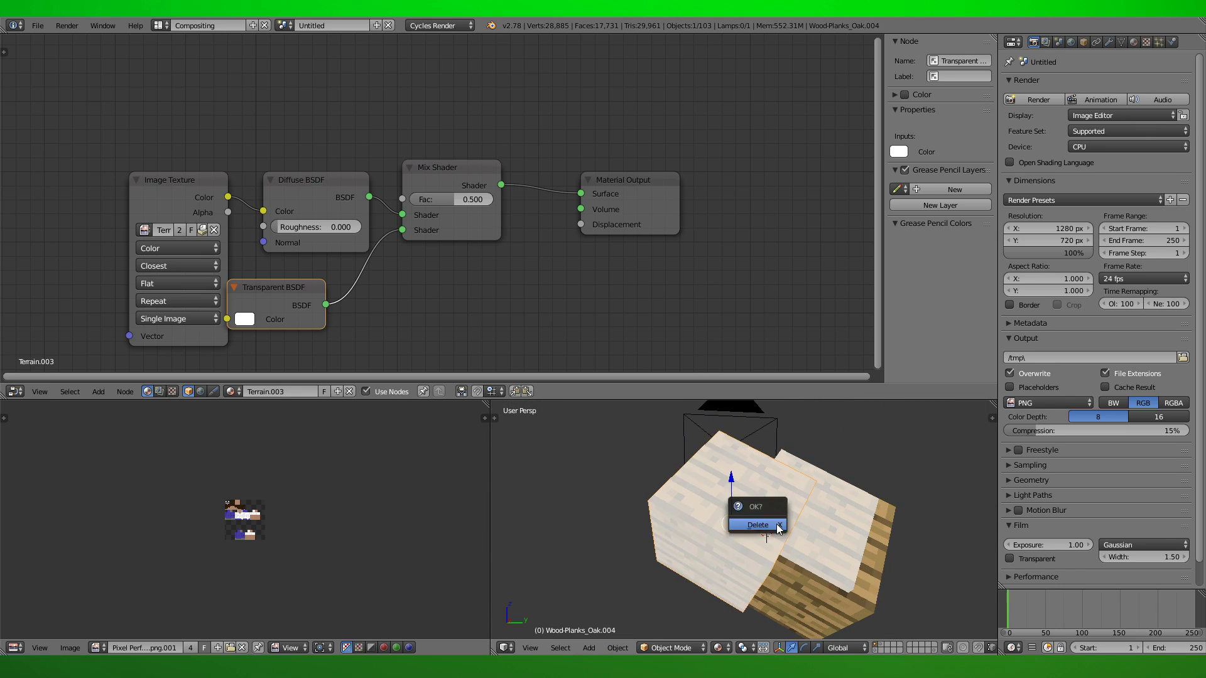
{"action": "key", "text": "Escape"}
Run test renders, bringing the terrain layer back and adjusting the render tile height.
{"action": "key", "text": "F12"}
{"action": "key", "text": "shift+2"}
{"action": "key", "text": "F12"}
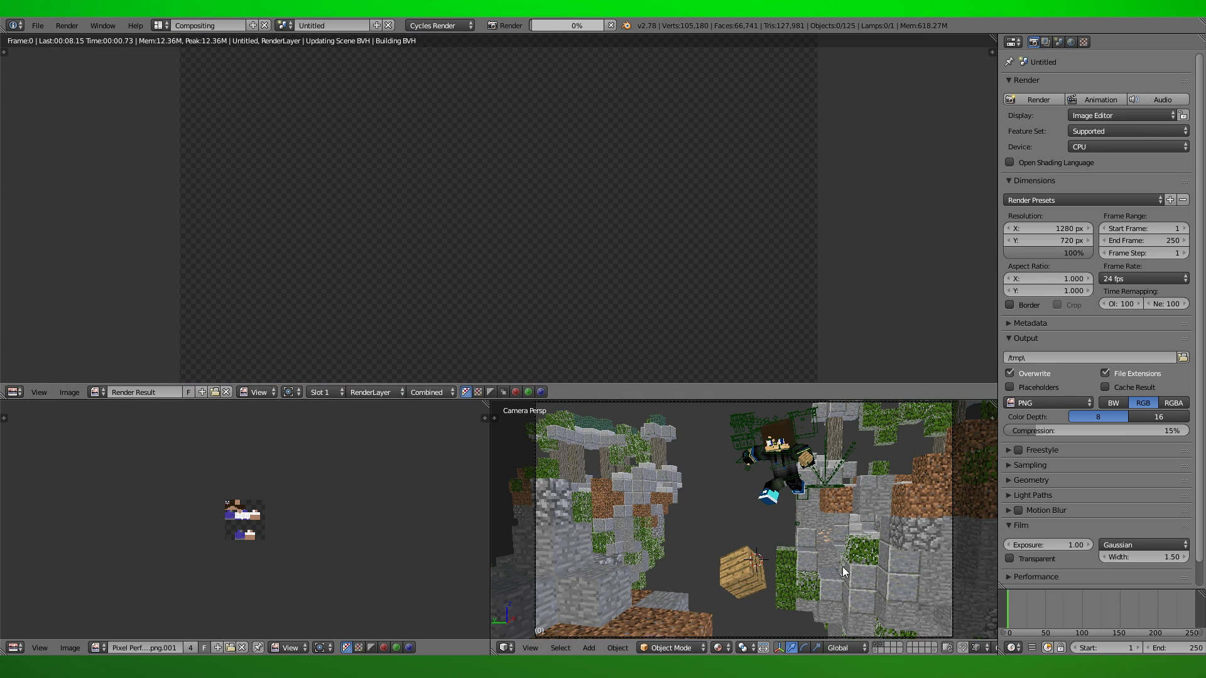
{"action": "key", "text": "Escape"}
{"action": "scroll", "coordinate": [1067, 377], "scroll_direction": "down", "scroll_amount": 5}
{"action": "left_click", "coordinate": [1036, 450]}
{"action": "left_click", "coordinate": [1012, 545]}
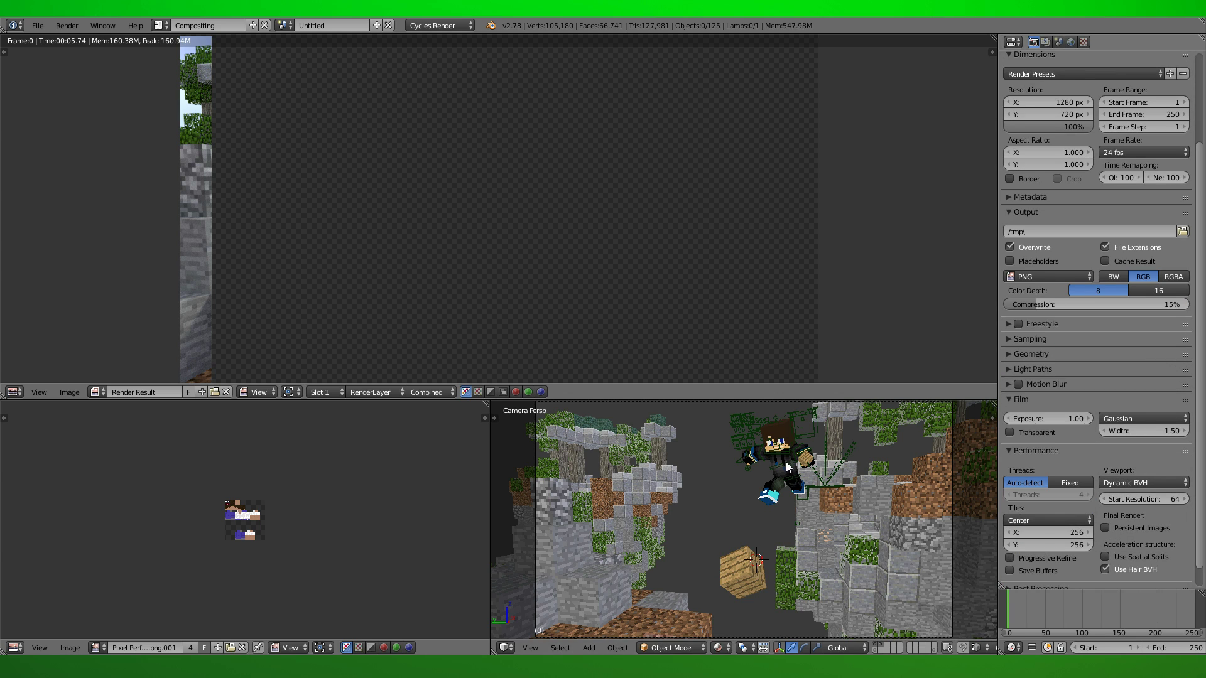
{"action": "key", "text": "F12"}
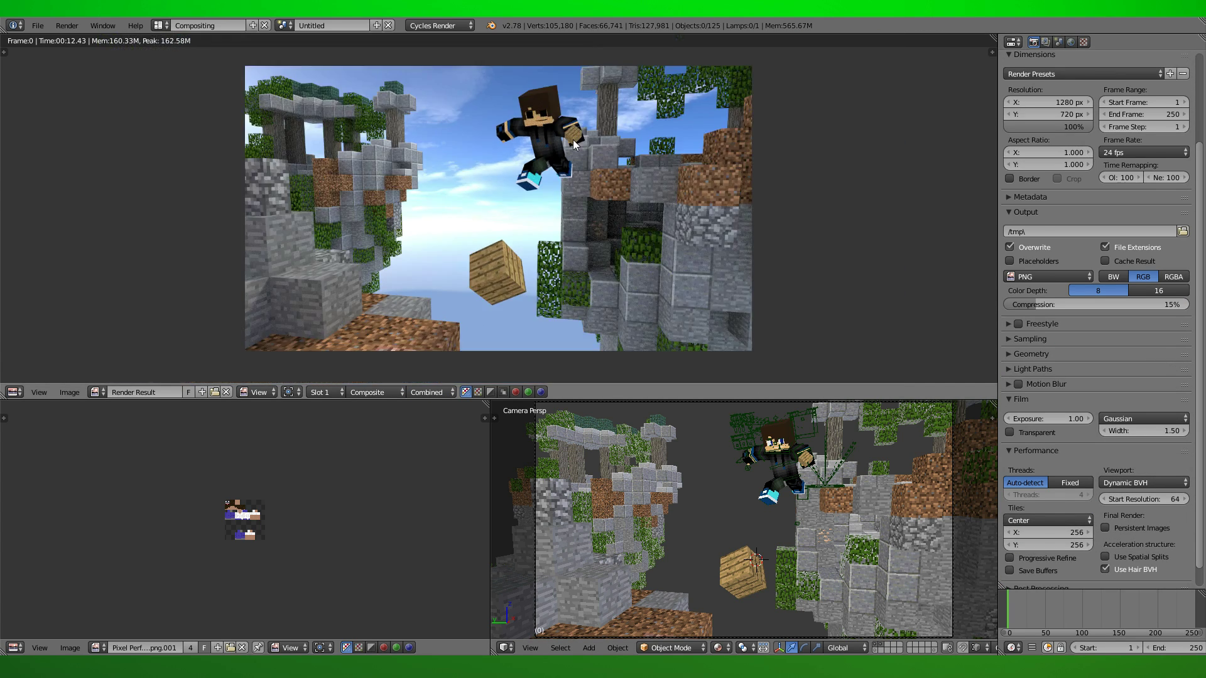
{"action": "key", "text": "Escape"}
Show the render DayDayG007_YT.png in the side image editor.
{"action": "right_click", "coordinate": [779, 452]}
{"action": "left_click", "coordinate": [1011, 581]}
{"action": "left_click", "coordinate": [1095, 581]}
{"action": "left_click", "coordinate": [1001, 467]}
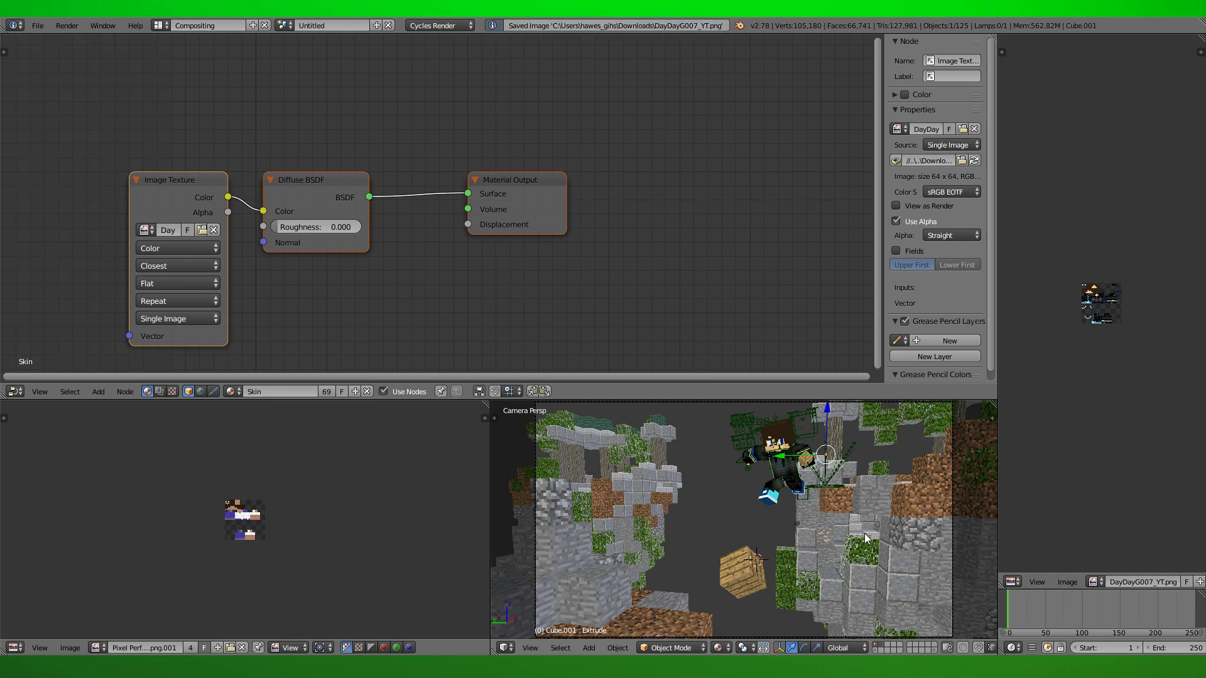
Check a render, then switch the screen to the Default layout.
{"action": "key", "text": "F12"}
{"action": "key", "text": "Escape"}
{"action": "right_click", "coordinate": [815, 457]}
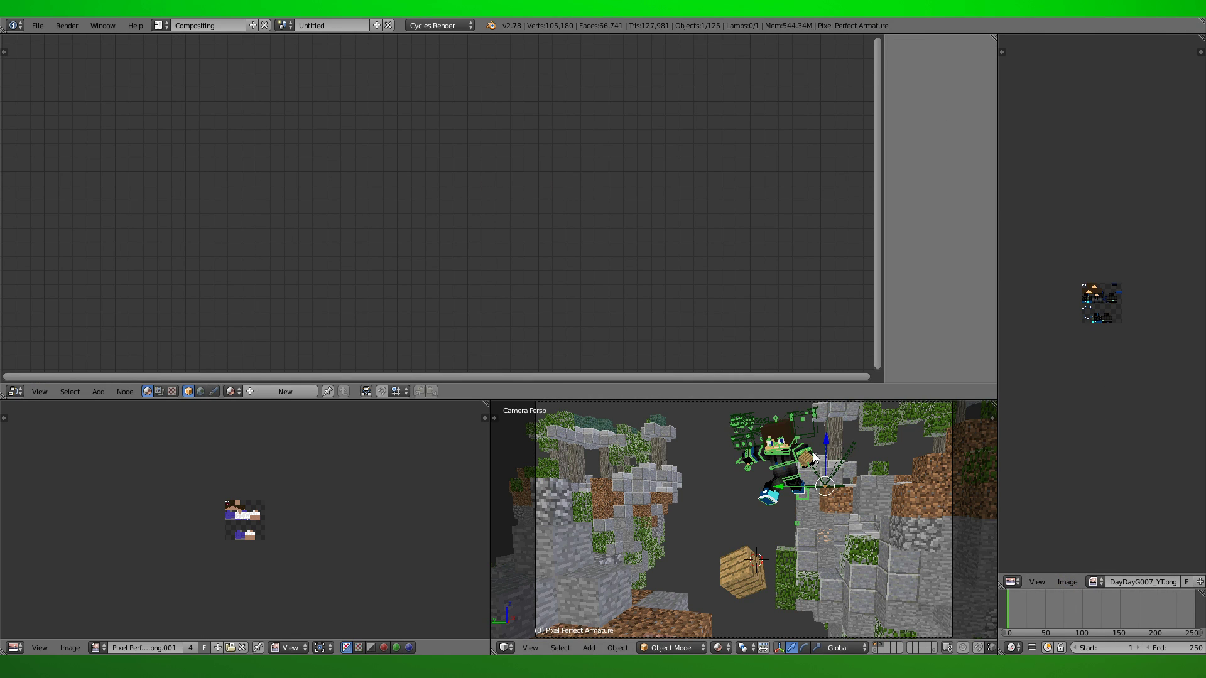
{"action": "left_click", "coordinate": [160, 25]}
{"action": "left_click", "coordinate": [189, 89]}
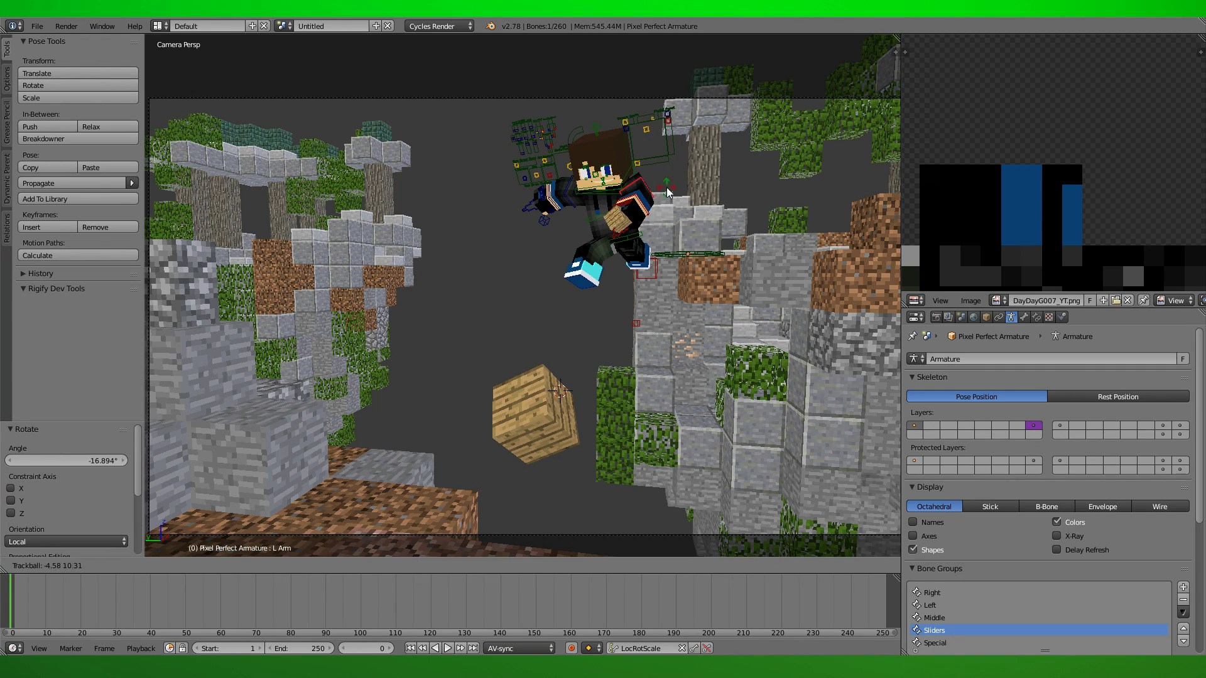
{"action": "left_click", "coordinate": [668, 192]}
{"action": "right_click", "coordinate": [537, 451]}
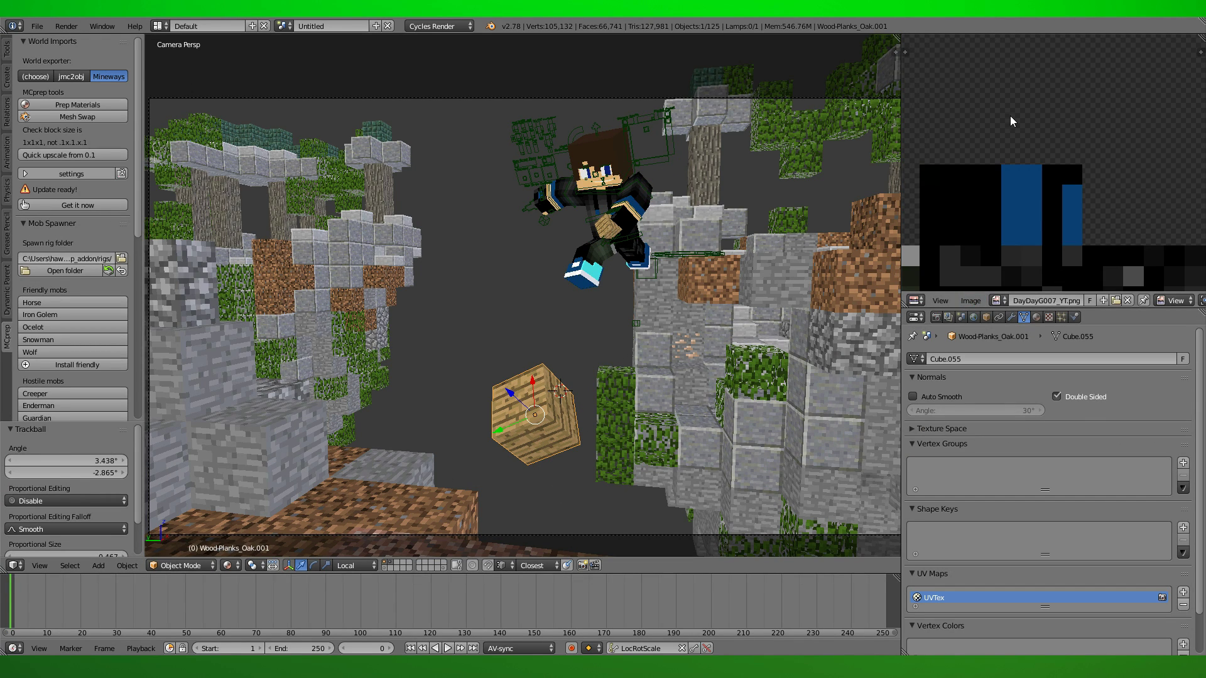
Append Sword:Iron from the Rigs folder's items rig file and rotate it into position.
{"action": "left_click", "coordinate": [1036, 317]}
{"action": "key", "text": "shift+F1"}
{"action": "left_click", "coordinate": [42, 328]}
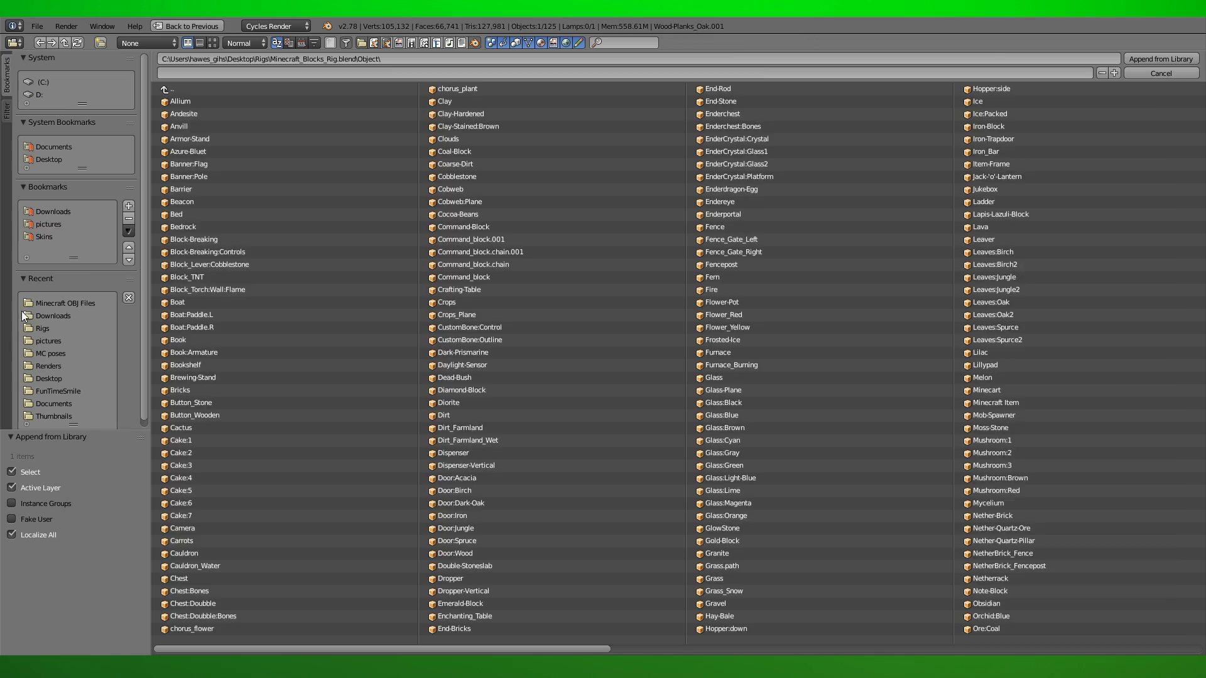
{"action": "double_click", "coordinate": [464, 101]}
{"action": "left_click_drag", "start_coordinate": [419, 648], "coordinate": [946, 635]}
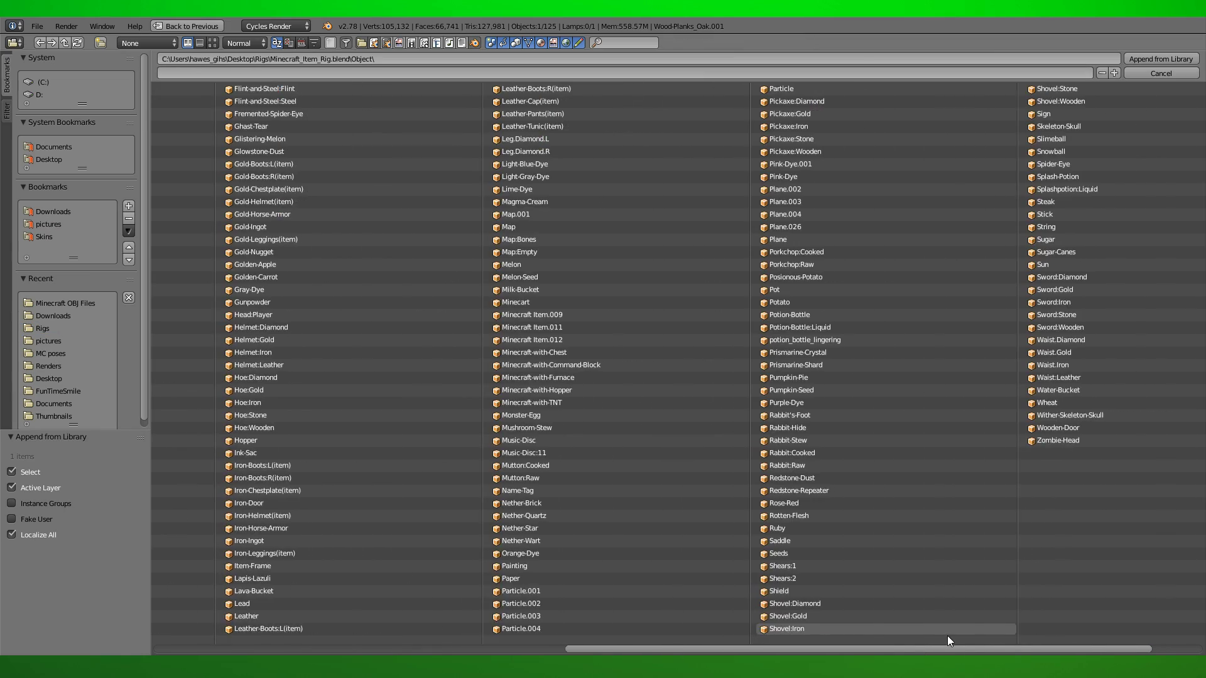
{"action": "double_click", "coordinate": [946, 635]}
{"action": "key", "text": "r"}
{"action": "key", "text": "r"}
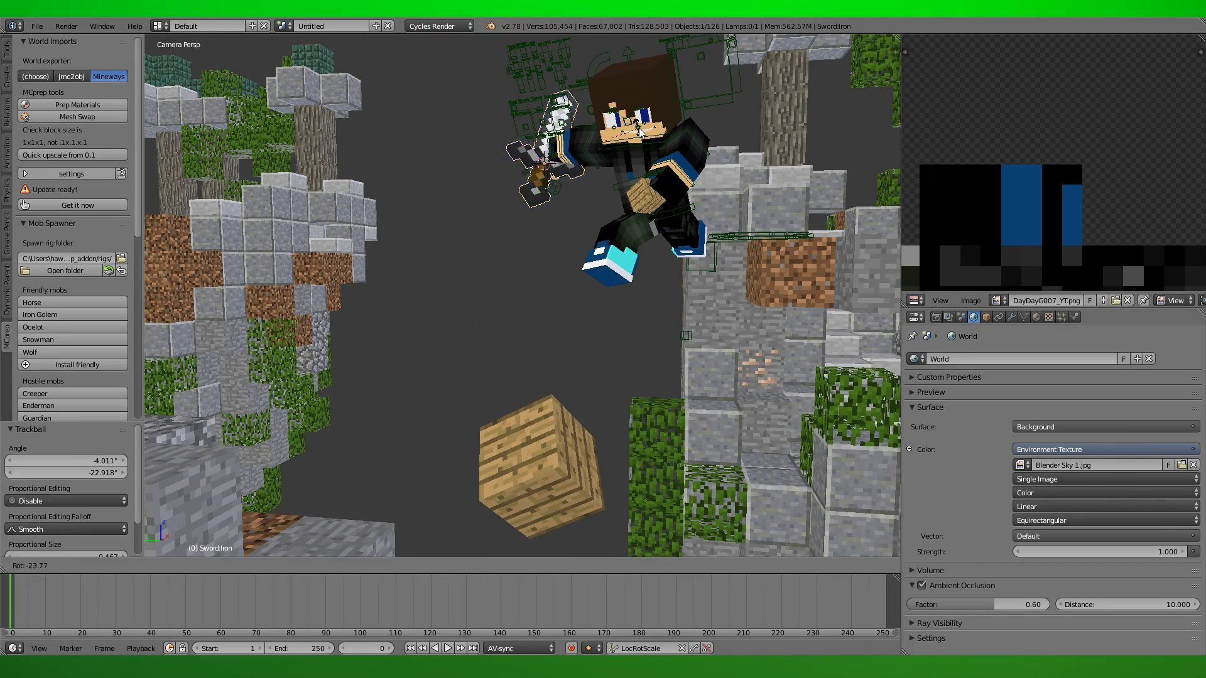
Parent the iron sword to the character's right arm bone.
{"action": "right_click", "coordinate": [568, 164]}
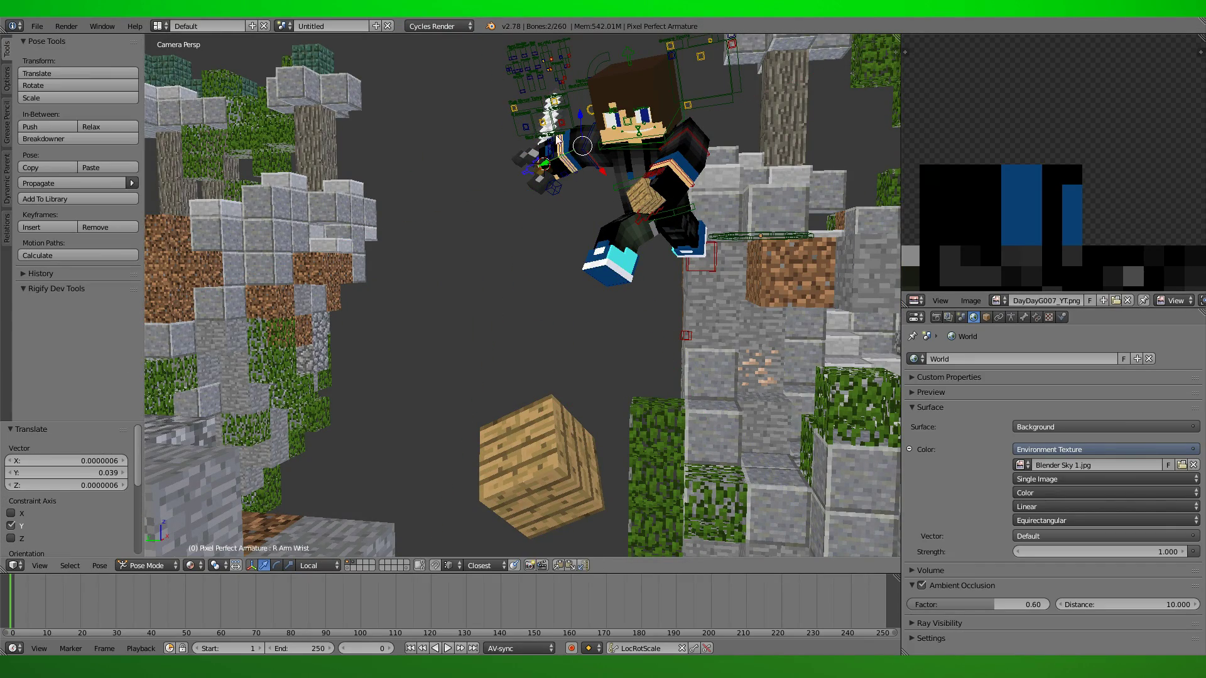
{"action": "key", "text": "KP_Decimal"}
{"action": "key", "text": "ctrl+p"}
{"action": "left_click", "coordinate": [263, 94]}
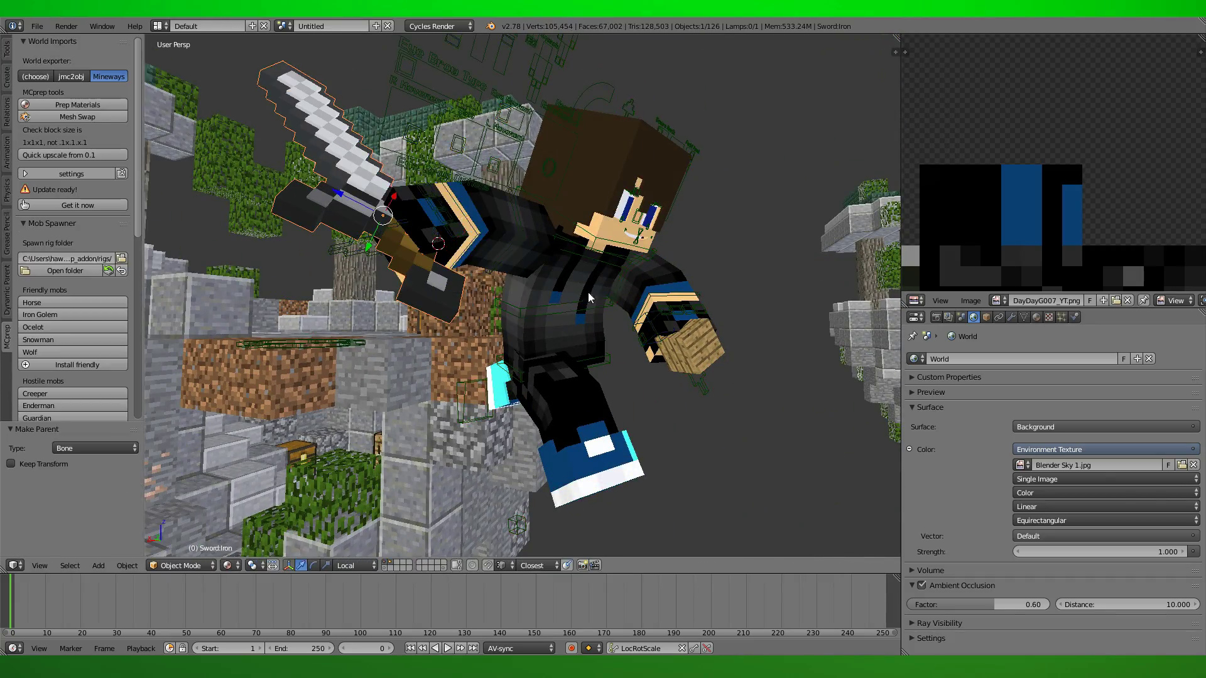
Return to the camera view and render a quick preview.
{"action": "key", "text": "KP_0"}
{"action": "right_click", "coordinate": [544, 450]}
{"action": "scroll", "coordinate": [544, 450], "scroll_direction": "down", "scroll_amount": 1}
{"action": "key", "text": "F12"}
{"action": "key", "text": "Escape"}
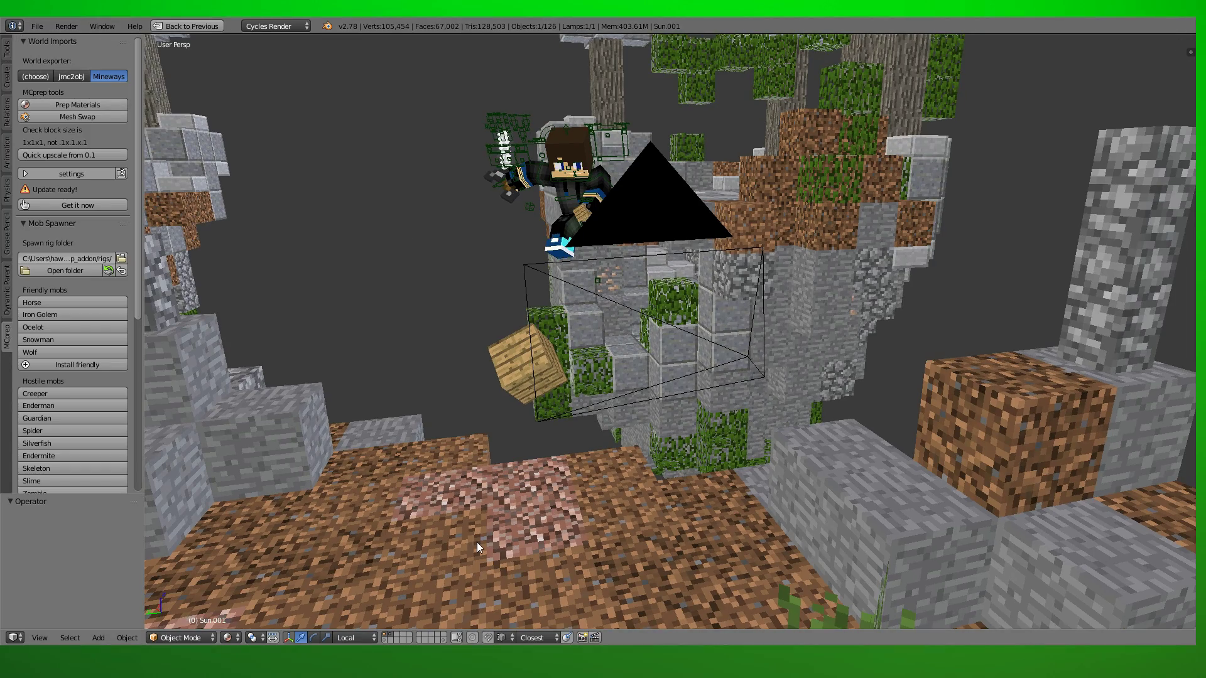
Add an empty at the 3D cursor as the camera's DoF focus, then test-render.
{"action": "key", "text": "shift+a"}
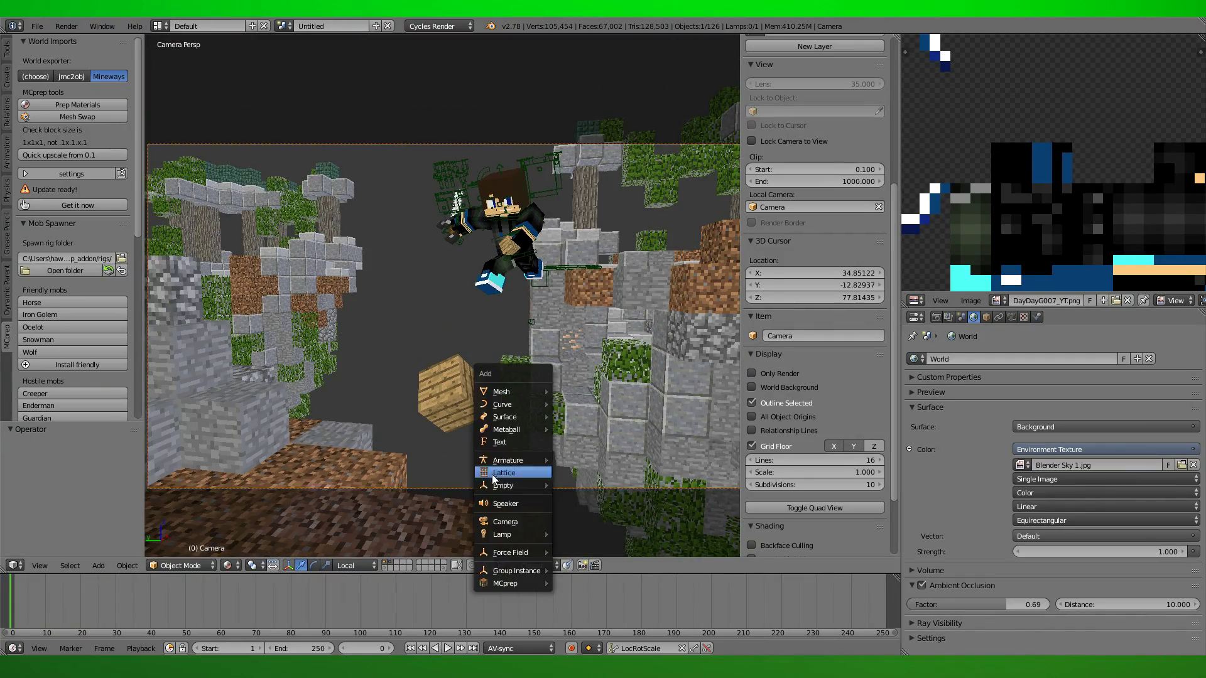
{"action": "key", "text": "shift+s"}
{"action": "left_click", "coordinate": [505, 226]}
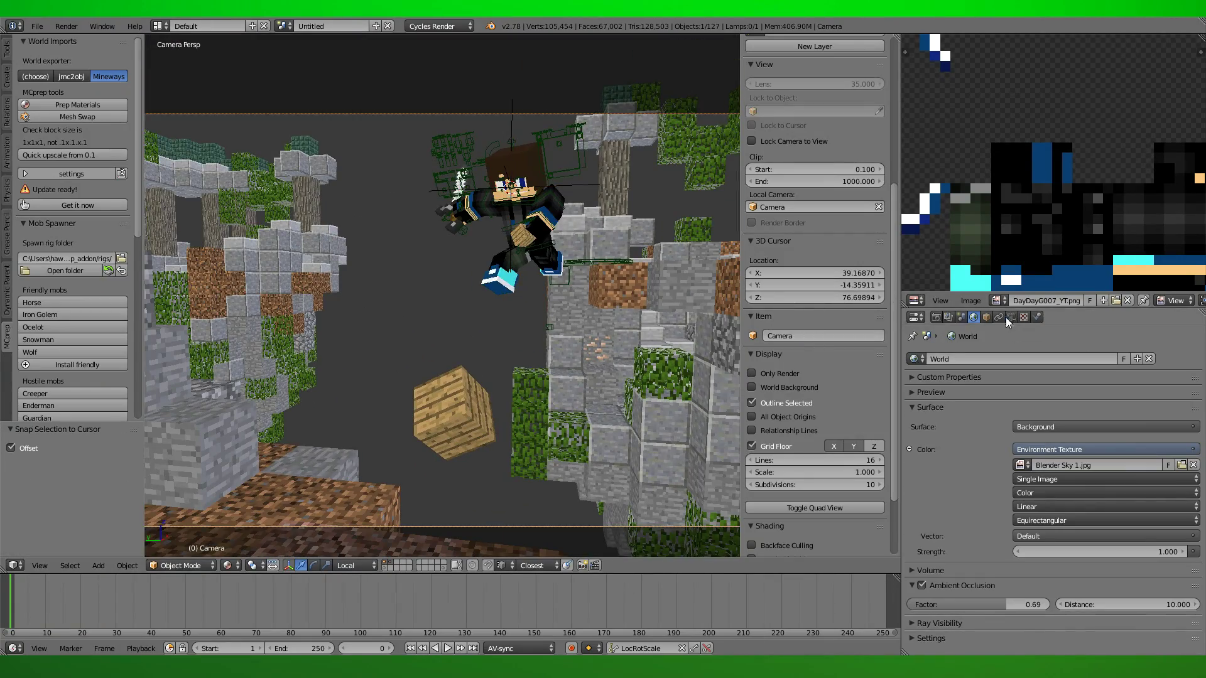
{"action": "left_click", "coordinate": [1009, 318]}
{"action": "key", "text": "F12"}
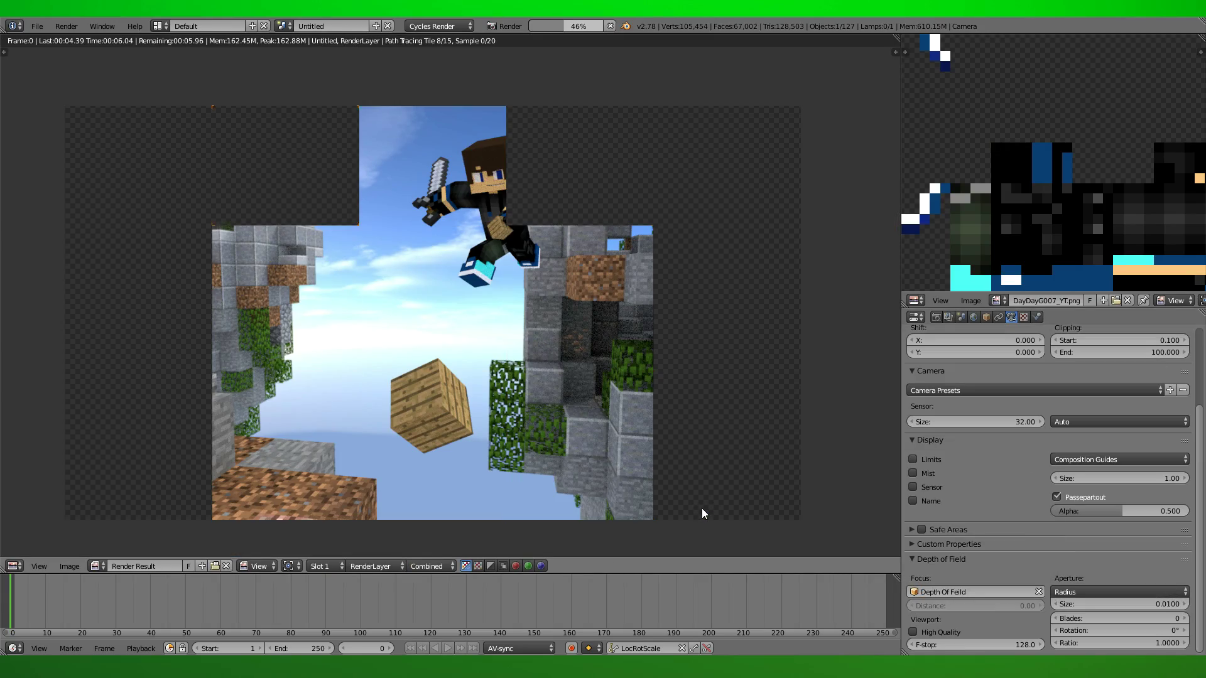
Add a hemi lamp, raise it above the ground, and test-render.
{"action": "key", "text": "Escape"}
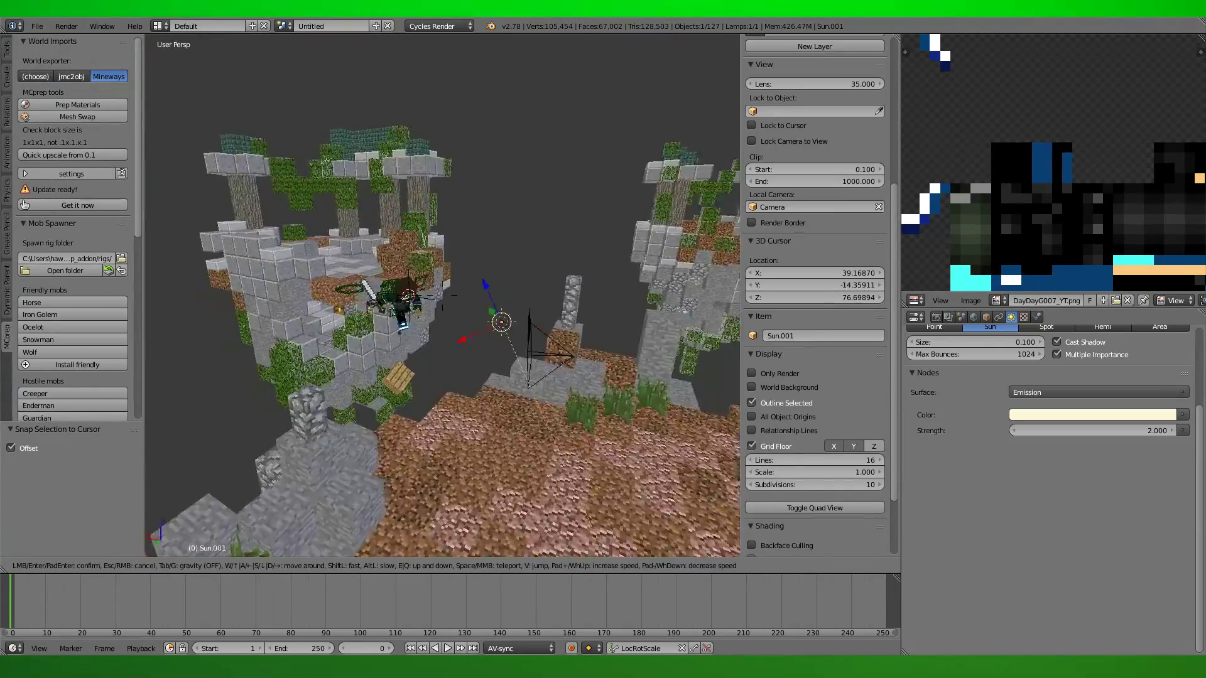
{"action": "key", "text": "Escape"}
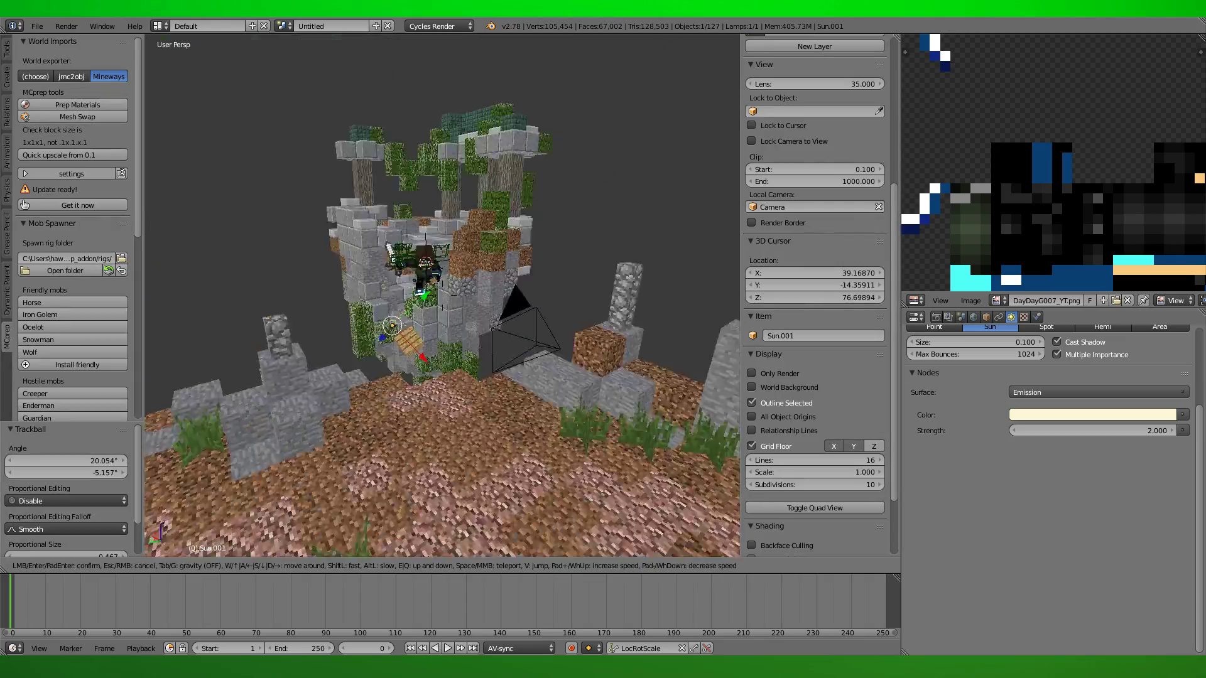
{"action": "left_click", "coordinate": [499, 379]}
{"action": "key", "text": "shift+f"}
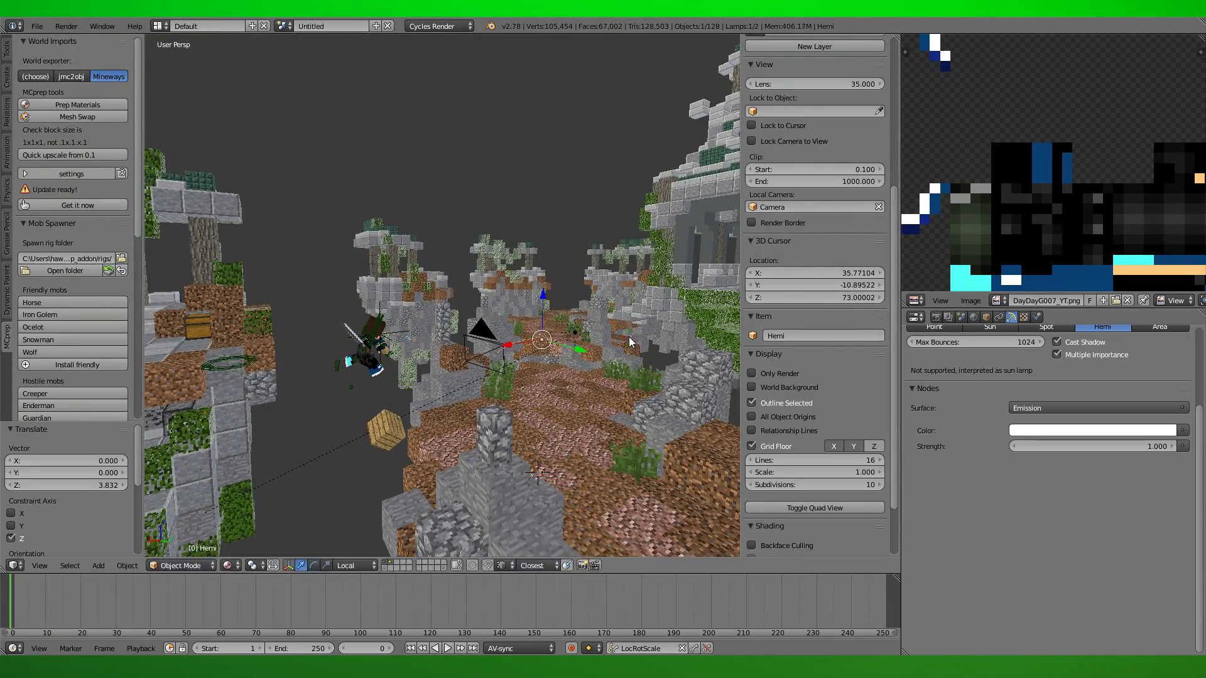
{"action": "key", "text": "w"}
{"action": "key", "text": "F12"}
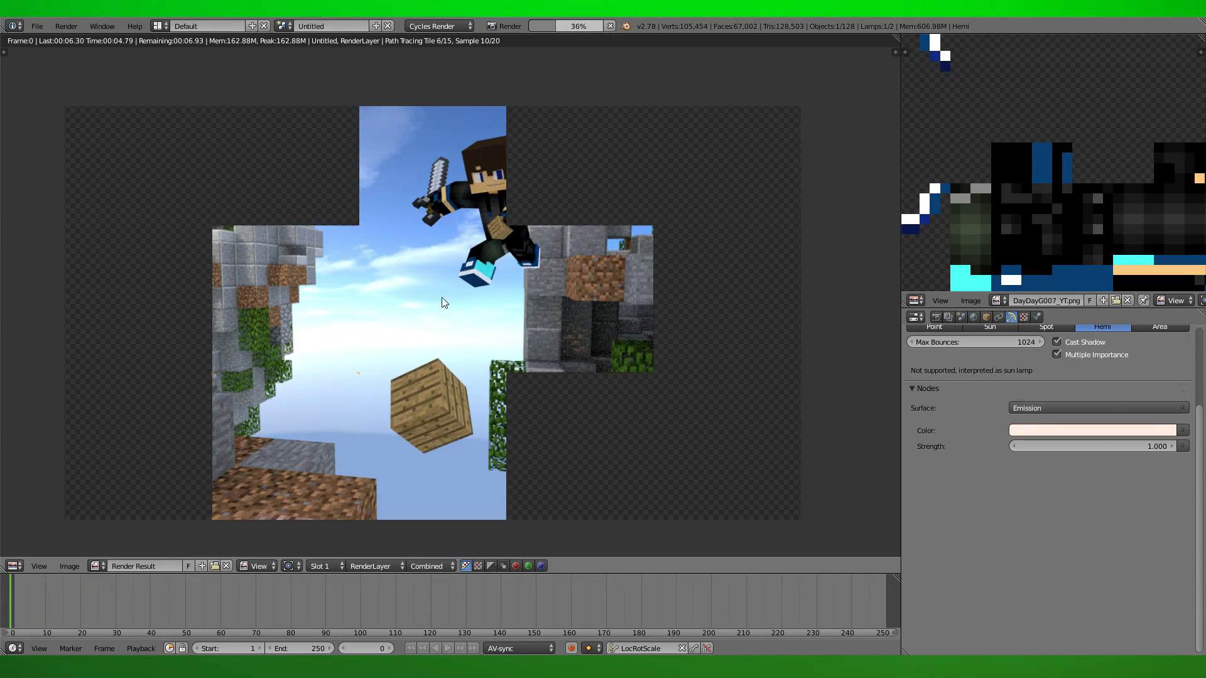
{"action": "key", "text": "Escape"}
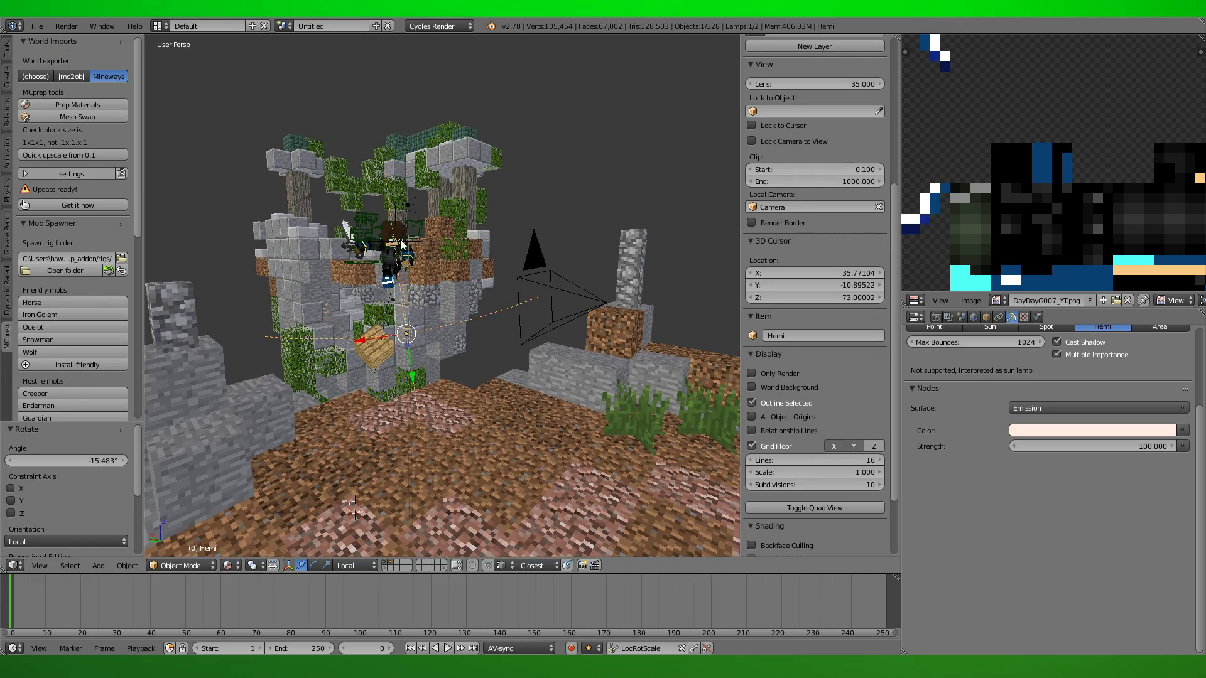
Tilt the lamp toward the character, then undo back to the white area lamp and re-render.
{"action": "middle_click_drag", "start_coordinate": [554, 347], "coordinate": [421, 290]}
{"action": "left_click", "coordinate": [420, 290]}
{"action": "key", "text": "F12"}
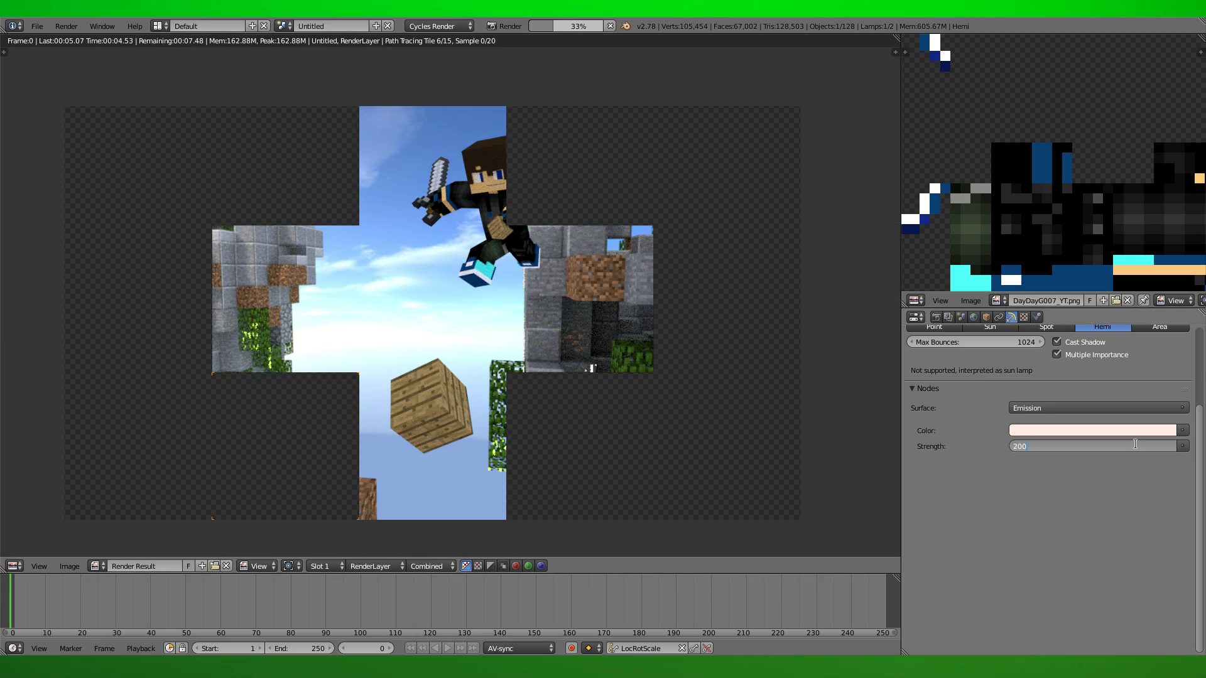
{"action": "key", "text": "Escape"}
{"action": "key", "text": "ctrl+z"}
{"action": "key", "text": "F12"}
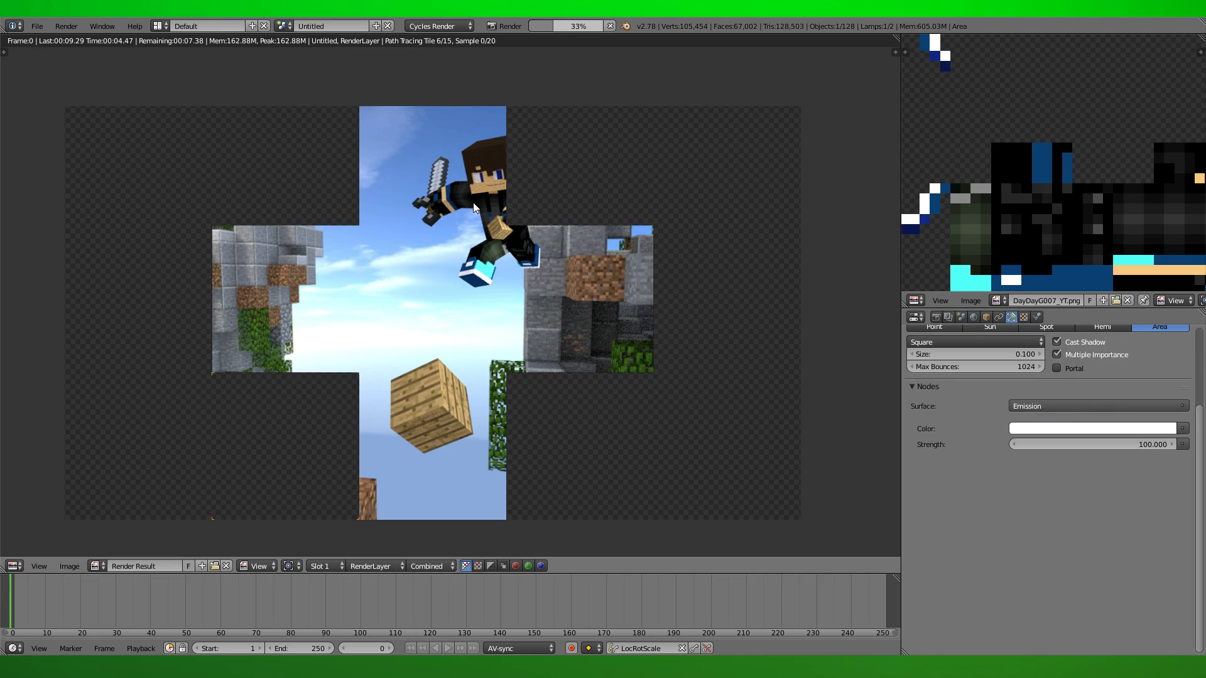
{"action": "key", "text": "Escape"}
Try a duplicated area lamp in test renders, then remove it.
{"action": "key", "text": "shift+d"}
{"action": "left_click", "coordinate": [501, 400]}
{"action": "key", "text": "F12"}
{"action": "key", "text": "Escape"}
{"action": "key", "text": "F12"}
{"action": "key", "text": "Escape"}
{"action": "key", "text": "ctrl+z"}
Reposition the view in walk mode and re-render from the render settings.
{"action": "key", "text": "shift+f"}
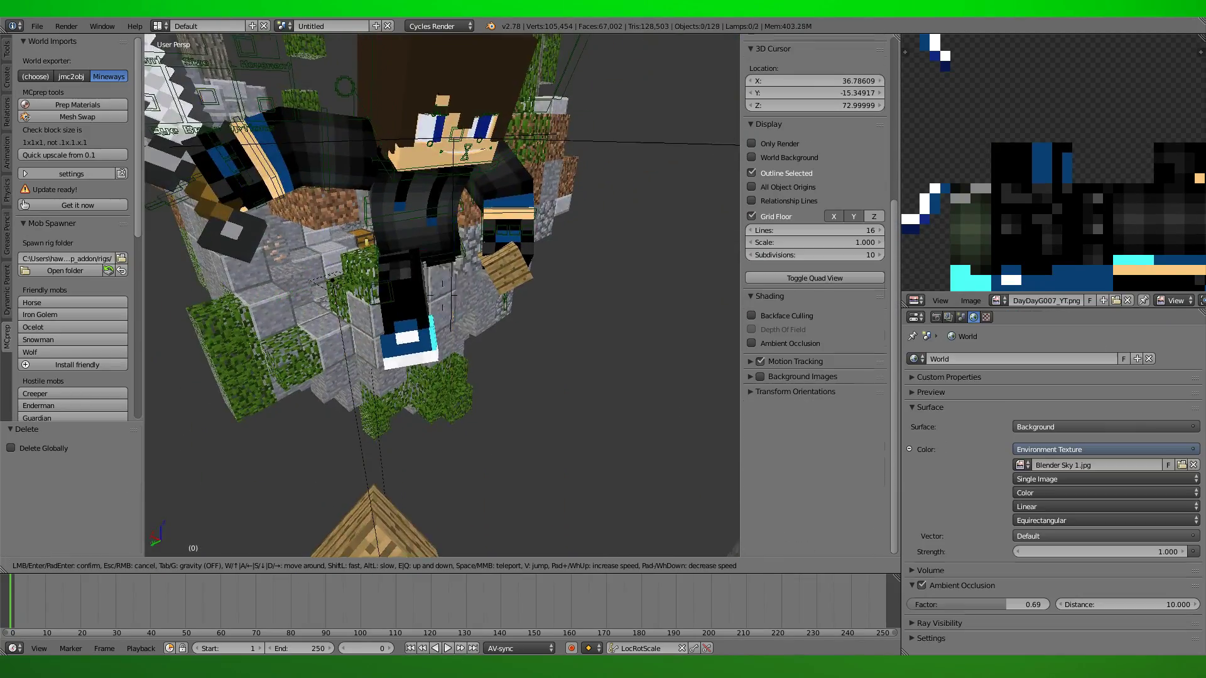
{"action": "key", "text": "Return"}
{"action": "key", "text": "F12"}
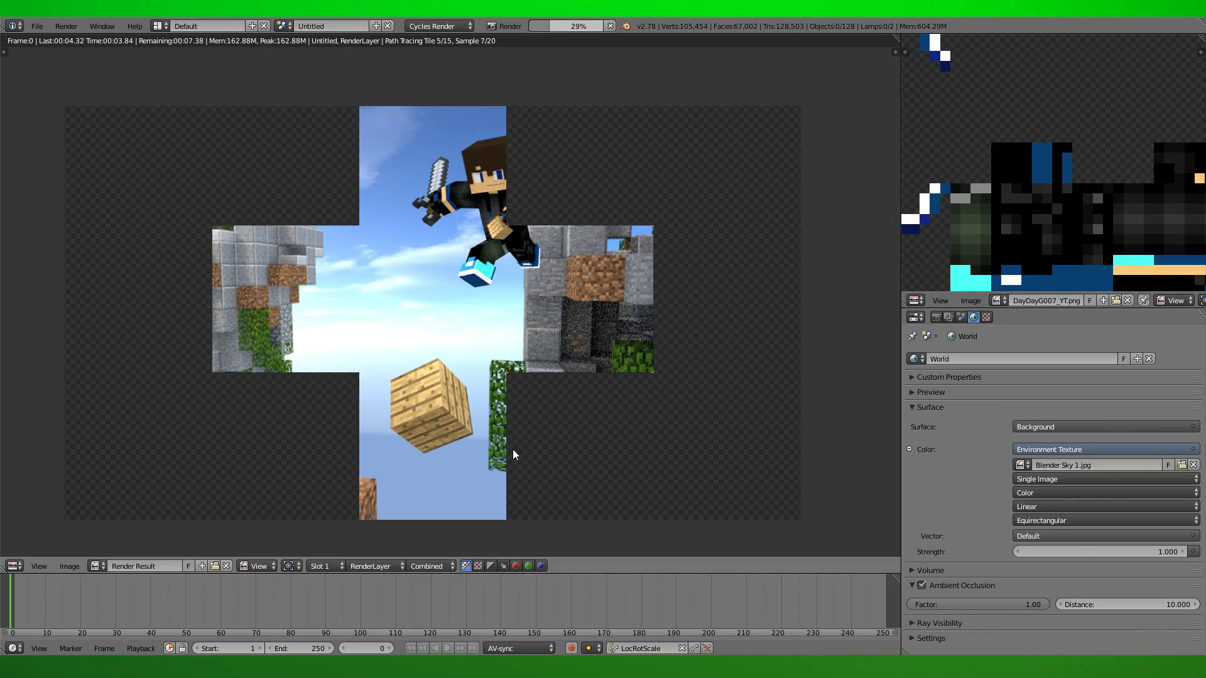
{"action": "left_click", "coordinate": [936, 317]}
{"action": "key", "text": "F12"}
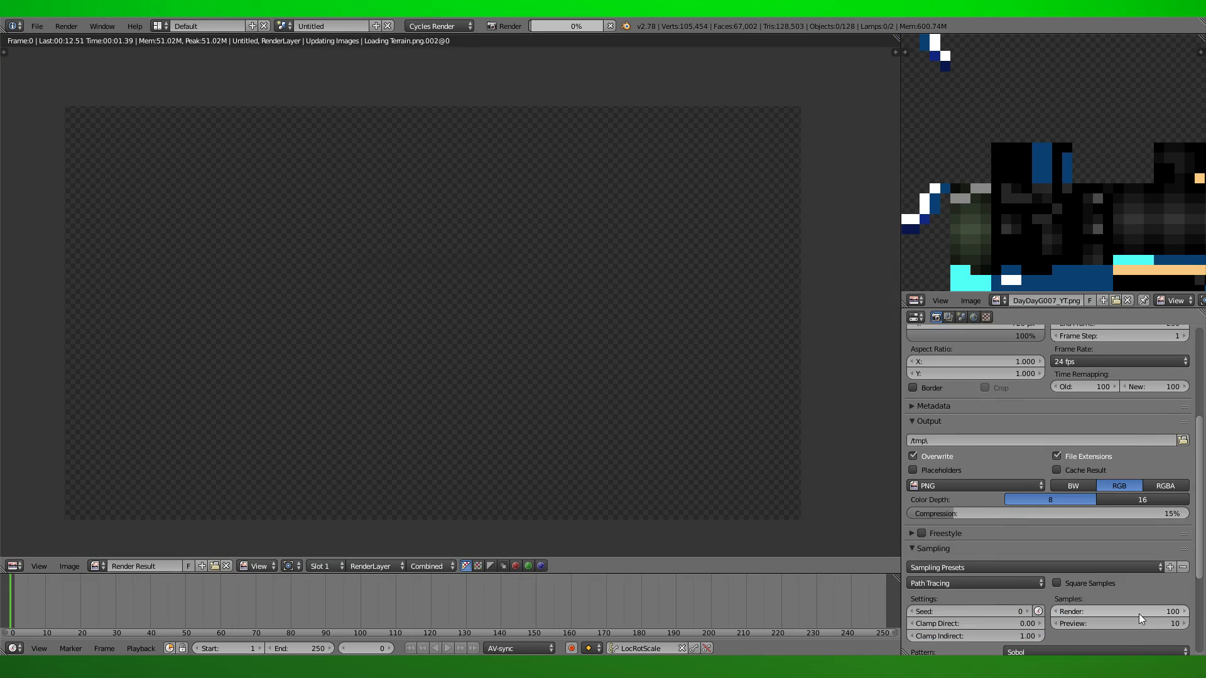
{"action": "key", "text": "Escape"}
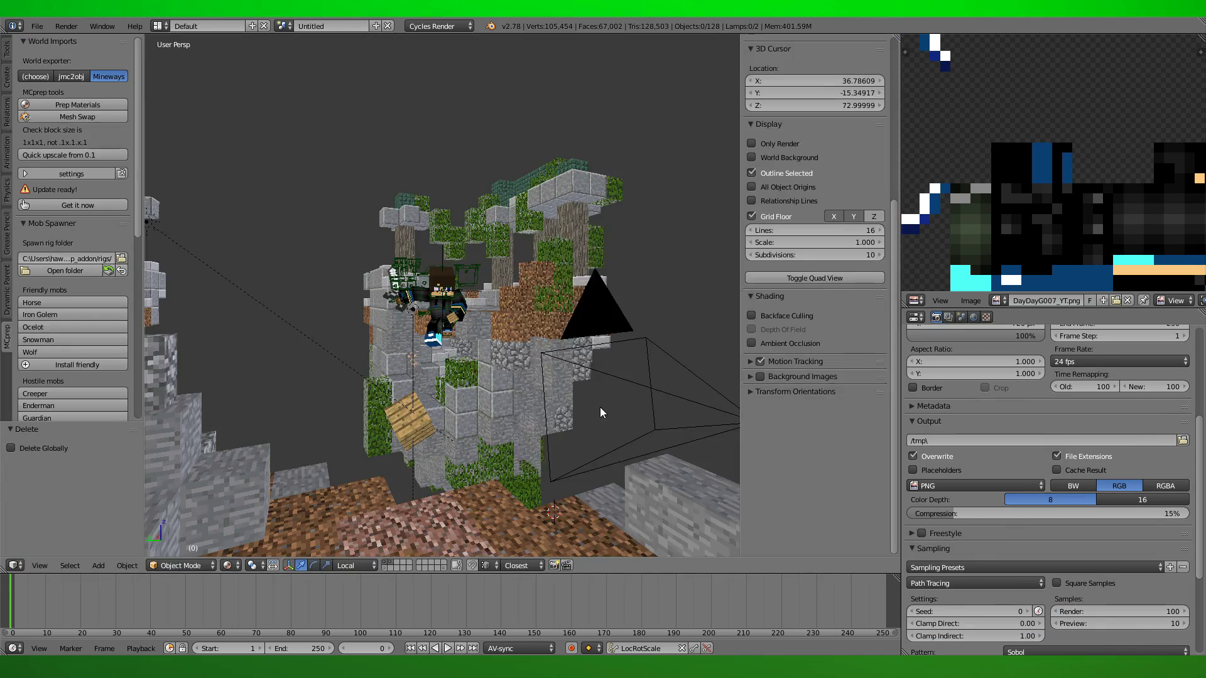
Snap the area lamp to the cursor, raise it, make it red at strength 30, and render.
{"action": "key", "text": "shift+s"}
{"action": "left_click", "coordinate": [458, 312]}
{"action": "left_click_drag", "start_coordinate": [458, 312], "coordinate": [463, 158]}
{"action": "left_click", "coordinate": [1011, 317]}
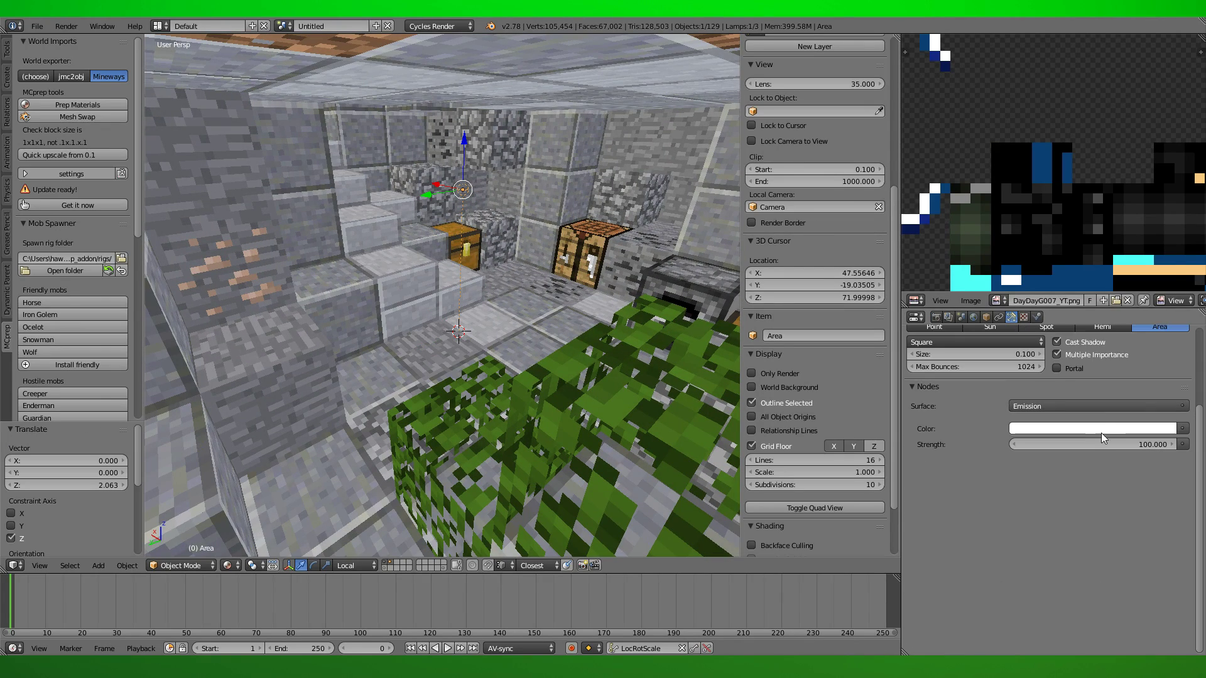
{"action": "key", "text": "F12"}
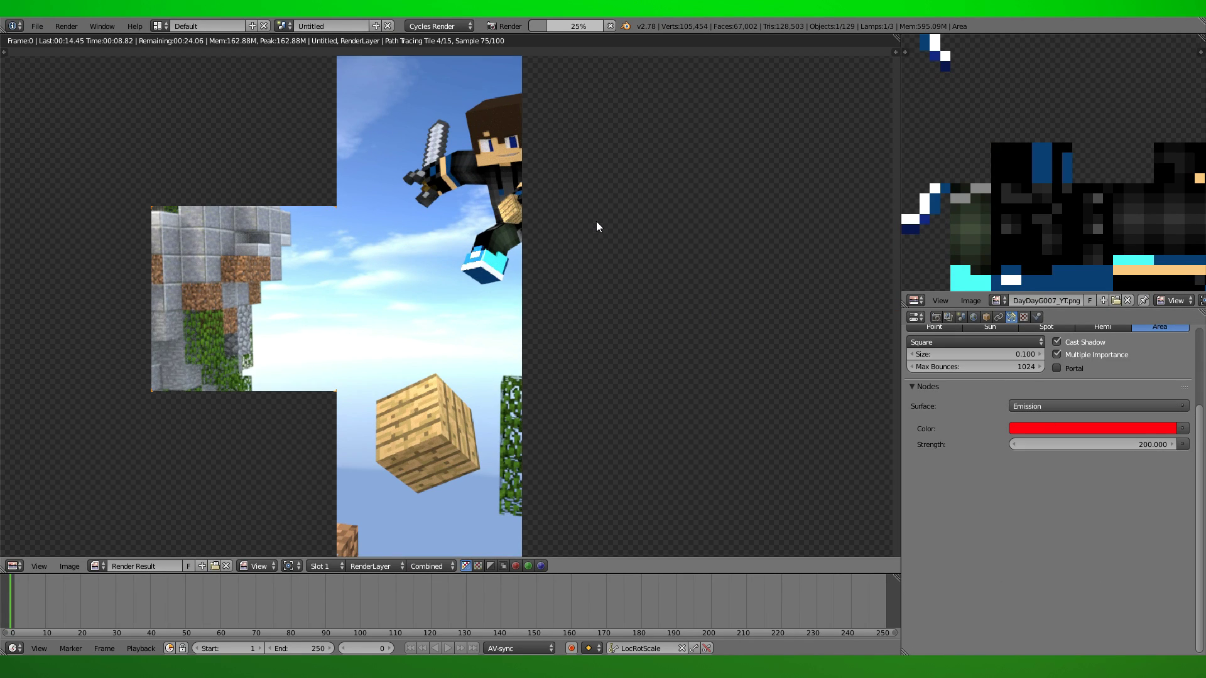
{"action": "key", "text": "F12"}
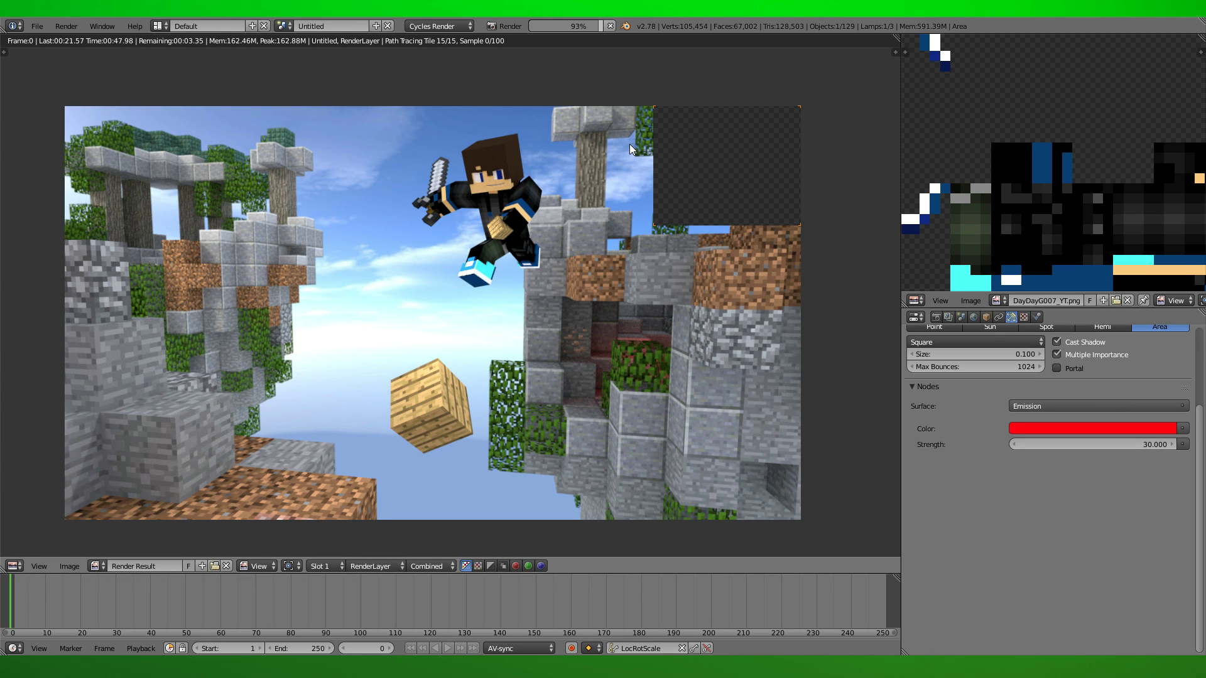
{"action": "key", "text": "ctrl+Left"}
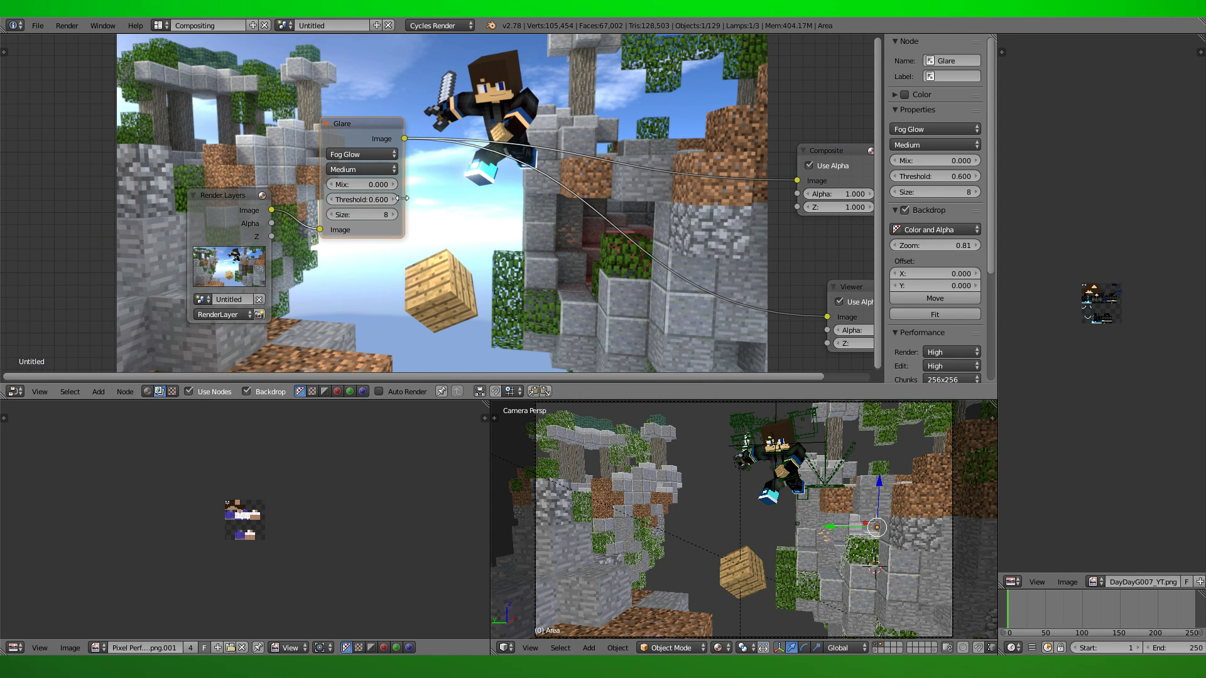
Add compositing nodes, then paste a grey lens-flare image onto a new paint.net layer over the render.
{"action": "key", "text": "shift+a"}
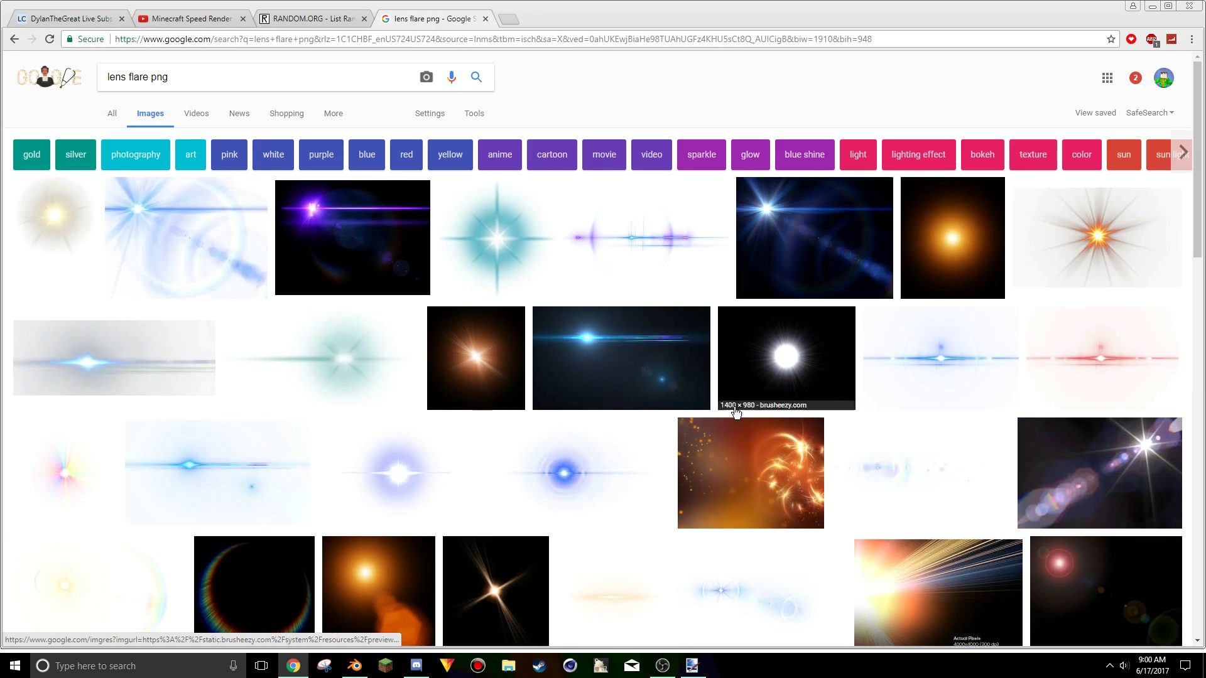
{"action": "scroll", "coordinate": [547, 322], "scroll_direction": "down", "scroll_amount": 10}
{"action": "left_click", "coordinate": [383, 499]}
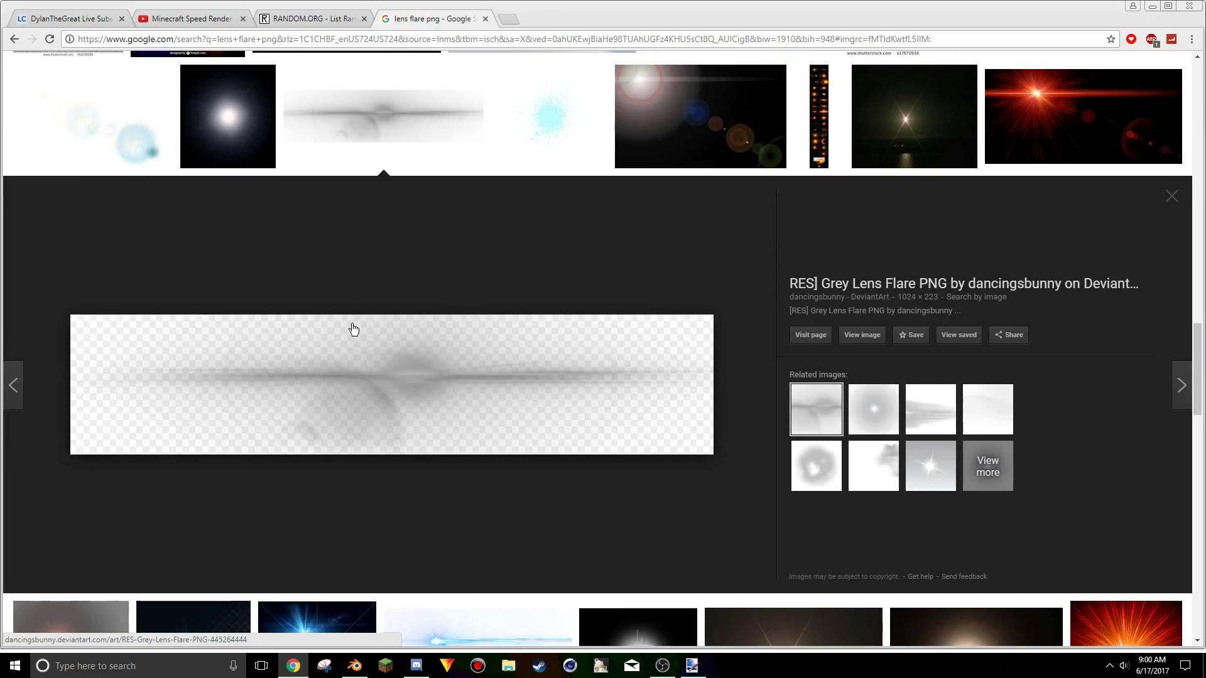
{"action": "key", "text": "alt+Tab"}
{"action": "key", "text": "ctrl+shift+n"}
{"action": "key", "text": "ctrl+v"}
{"action": "mouse_move", "coordinate": [277, 251]}
{"action": "left_mouse_down"}
{"action": "mouse_move", "coordinate": [327, 458]}
{"action": "mouse_move", "coordinate": [890, 233]}
{"action": "left_mouse_up"}
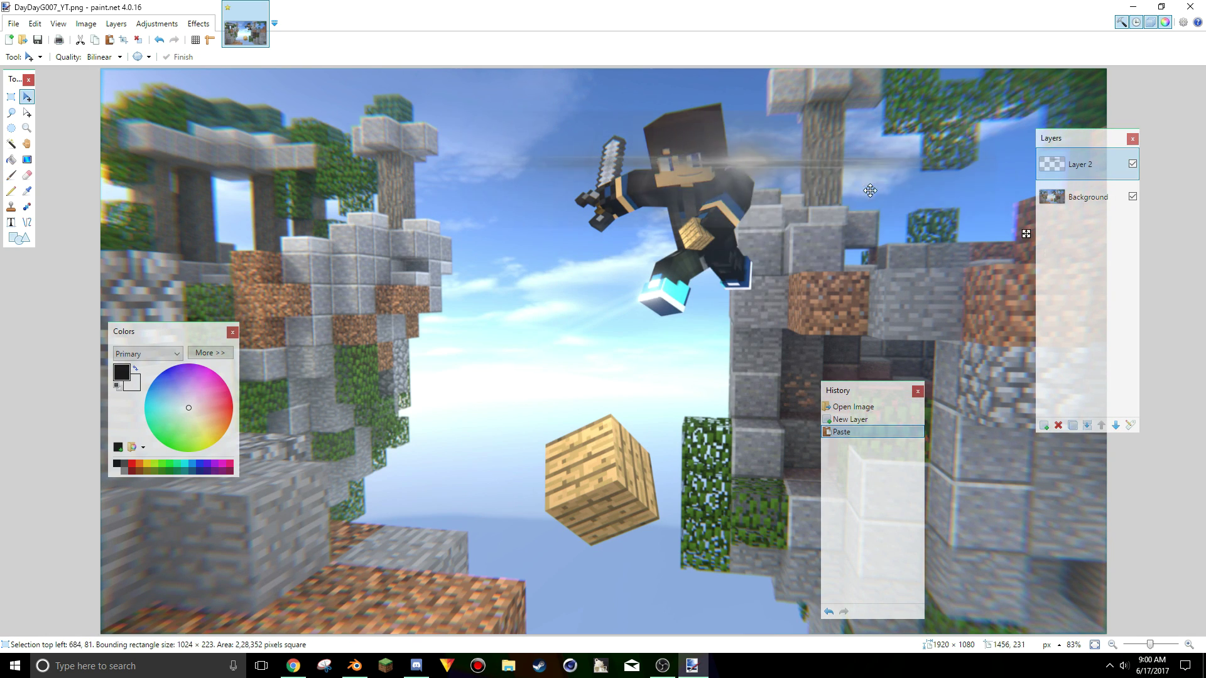
Shift the lens flare's colour with Hue/Saturation.
{"action": "left_click", "coordinate": [157, 23]}
{"action": "left_click", "coordinate": [233, 441]}
{"action": "left_click_drag", "start_coordinate": [603, 132], "coordinate": [366, 143]}
{"action": "left_click", "coordinate": [391, 487]}
Deselect and erase stray parts of the lens flare.
{"action": "key", "text": "s"}
{"action": "left_click_drag", "start_coordinate": [234, 115], "coordinate": [236, 116]}
{"action": "key", "text": "ctrl+d"}
{"action": "key", "text": "e"}
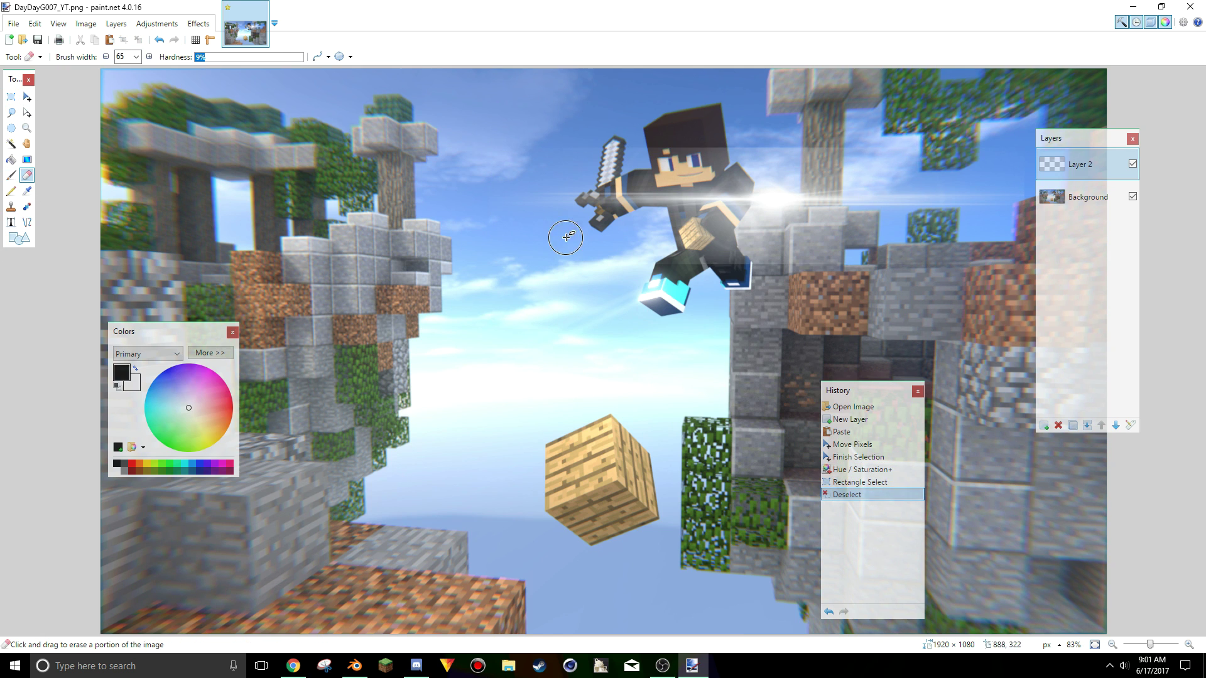
{"action": "mouse_move", "coordinate": [628, 166]}
{"action": "left_mouse_down"}
{"action": "mouse_move", "coordinate": [860, 173]}
{"action": "mouse_move", "coordinate": [914, 222]}
{"action": "left_mouse_up"}
Select the whole flare layer and stretch the flare wider across the image.
{"action": "key", "text": "m"}
{"action": "key", "text": "ctrl+a"}
{"action": "key", "text": "Return"}
{"action": "key", "text": "ctrl+d"}
{"action": "key", "text": "ctrl+a"}
{"action": "left_click_drag", "start_coordinate": [100, 350], "coordinate": [2, 351]}
{"action": "scroll", "coordinate": [507, 395], "scroll_direction": "down", "scroll_amount": 9, "text": "ctrl"}
{"action": "scroll", "coordinate": [507, 395], "scroll_direction": "up", "scroll_amount": 5, "text": "ctrl"}
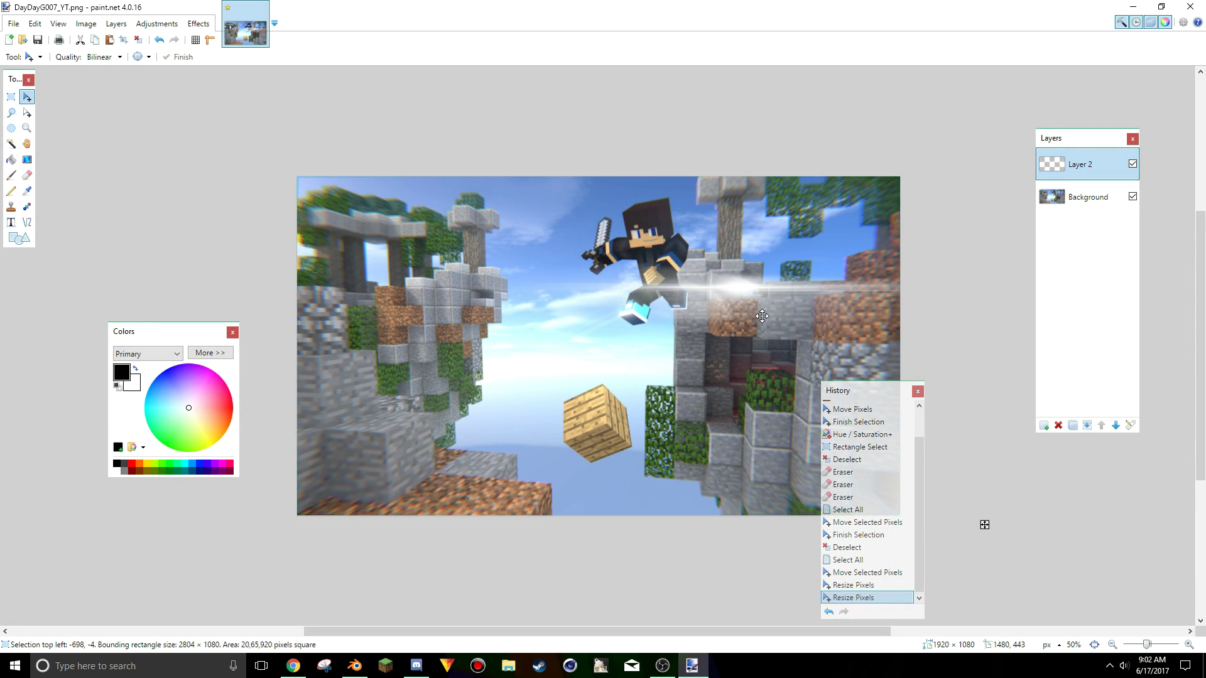
Clear the selection and switch to the rectangle select tool.
{"action": "key", "text": "e"}
{"action": "key", "text": "ctrl+d"}
{"action": "key", "text": "s"}
{"action": "scroll", "coordinate": [565, 314], "scroll_direction": "down", "scroll_amount": 4}
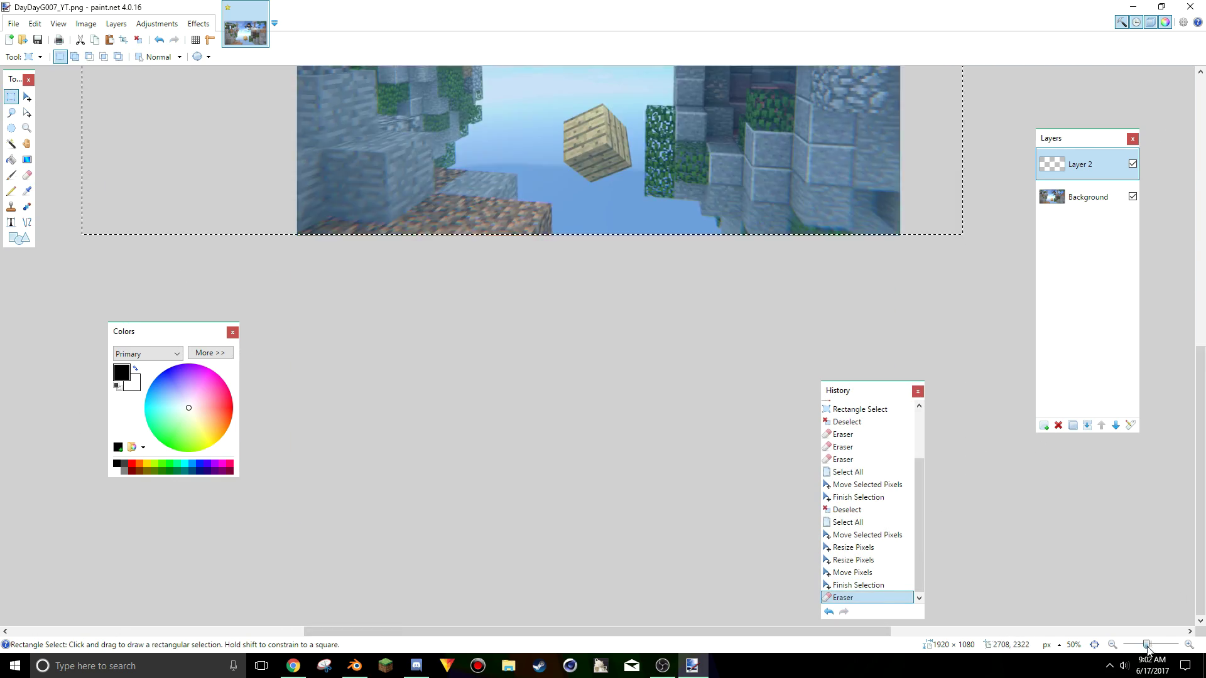
{"action": "scroll", "coordinate": [566, 314], "scroll_direction": "up", "scroll_amount": 4, "text": "ctrl"}
{"action": "scroll", "coordinate": [565, 314], "scroll_direction": "down", "scroll_amount": 2, "text": "ctrl"}
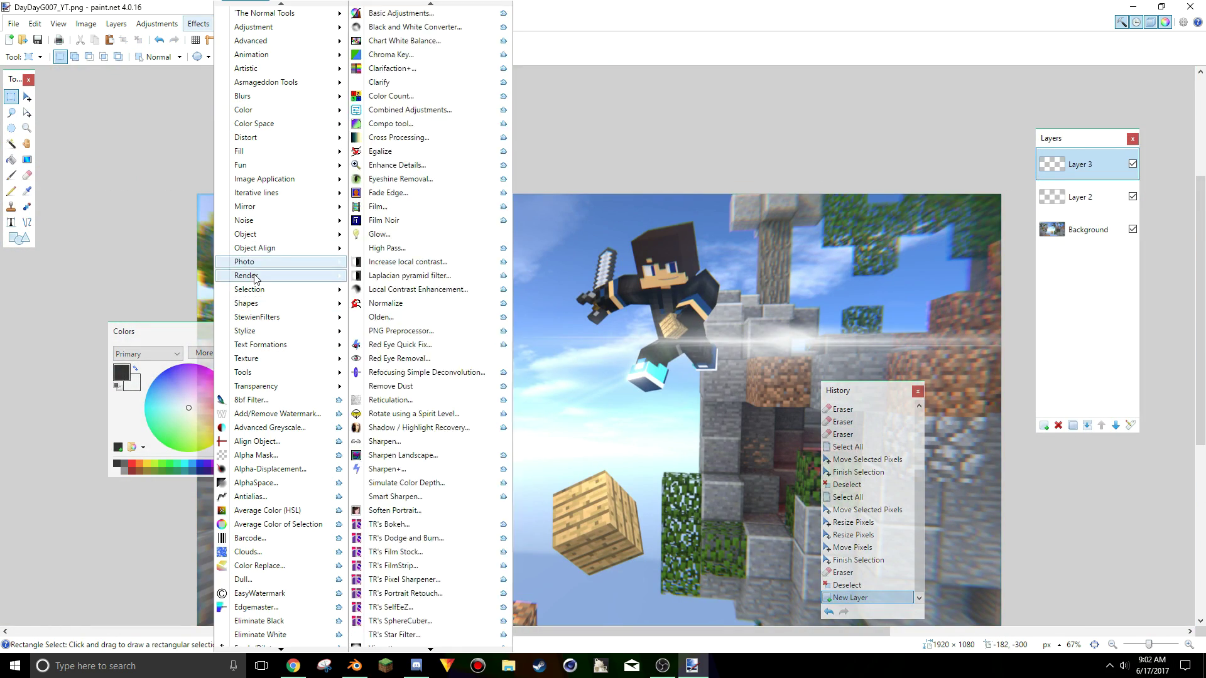
Apply the Vignette+ darkening and make the Background layer active.
{"action": "left_click", "coordinate": [402, 634]}
{"action": "left_click", "coordinate": [1088, 229]}
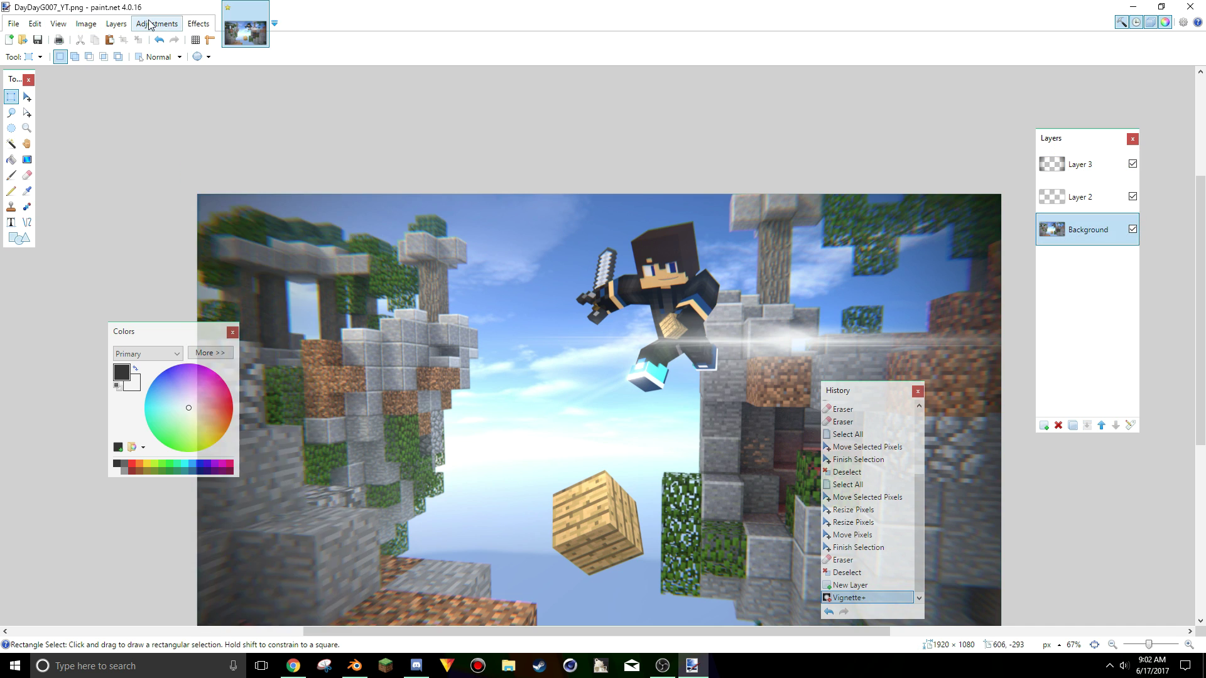
{"action": "left_click", "coordinate": [157, 23]}
{"action": "key", "text": "Escape"}
{"action": "left_click", "coordinate": [157, 24]}
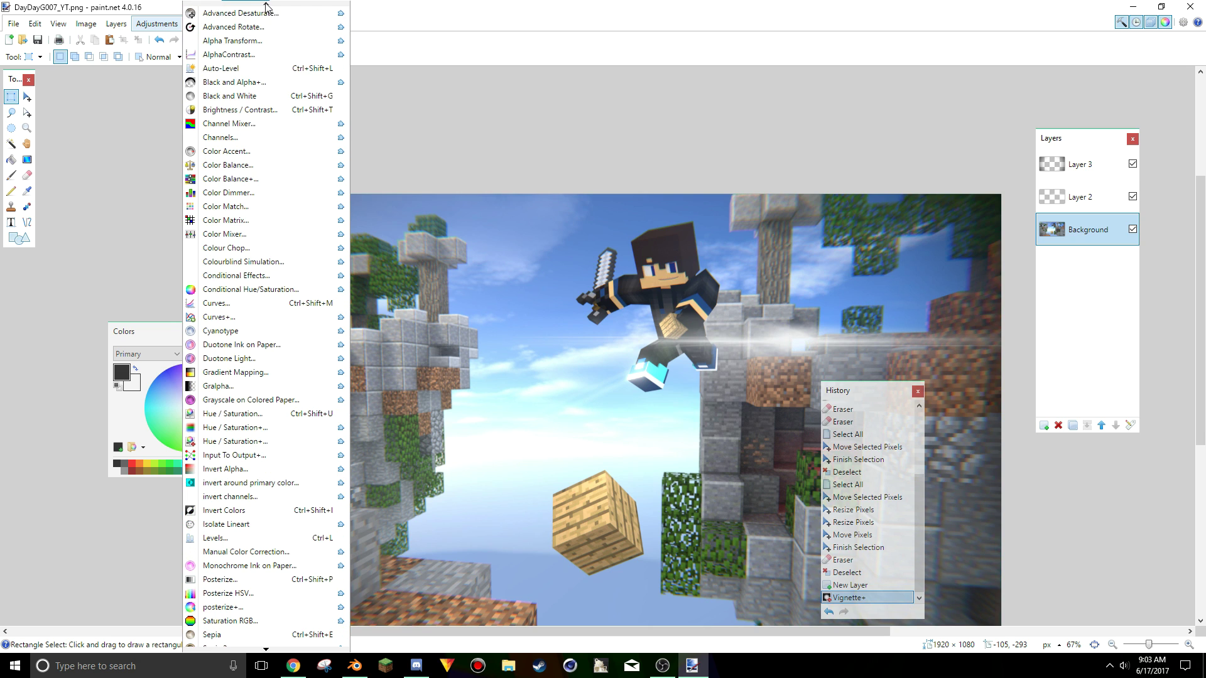
Brighten the Background with Levels and add a new layer for the peach glow.
{"action": "left_click", "coordinate": [215, 468]}
{"action": "left_click_drag", "start_coordinate": [538, 237], "coordinate": [345, 62]}
{"action": "left_click_drag", "start_coordinate": [404, 95], "coordinate": [403, 102]}
{"action": "left_click", "coordinate": [464, 233]}
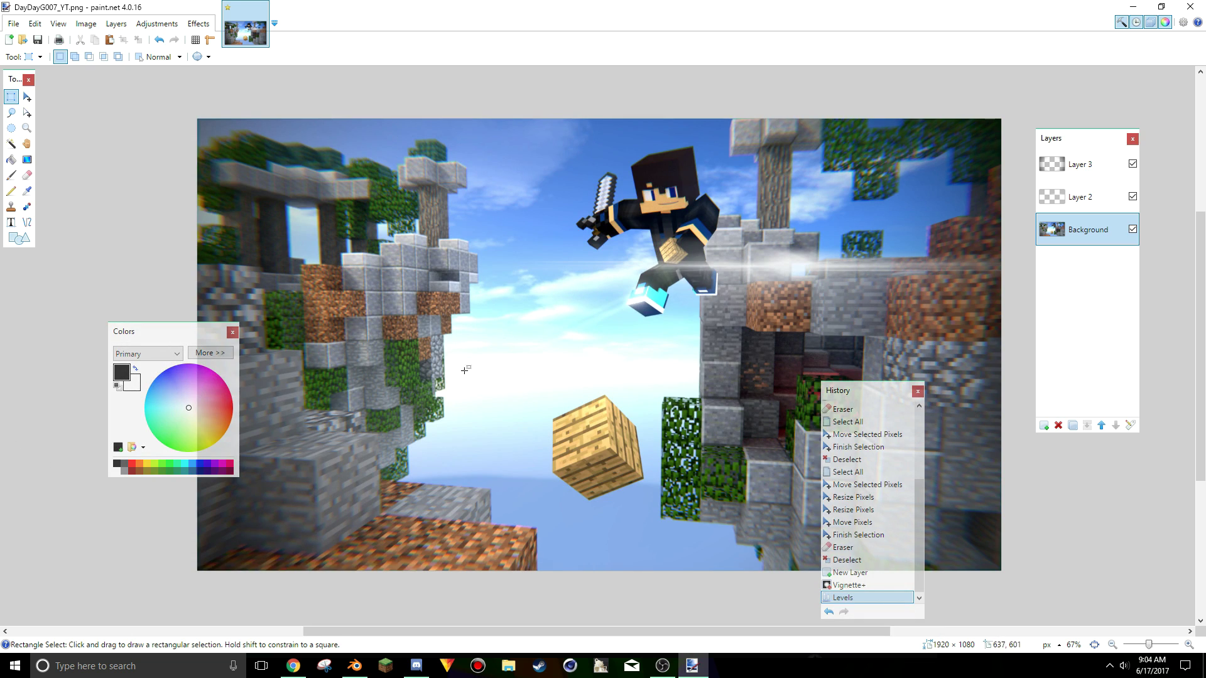
{"action": "key", "text": "ctrl+shift+n"}
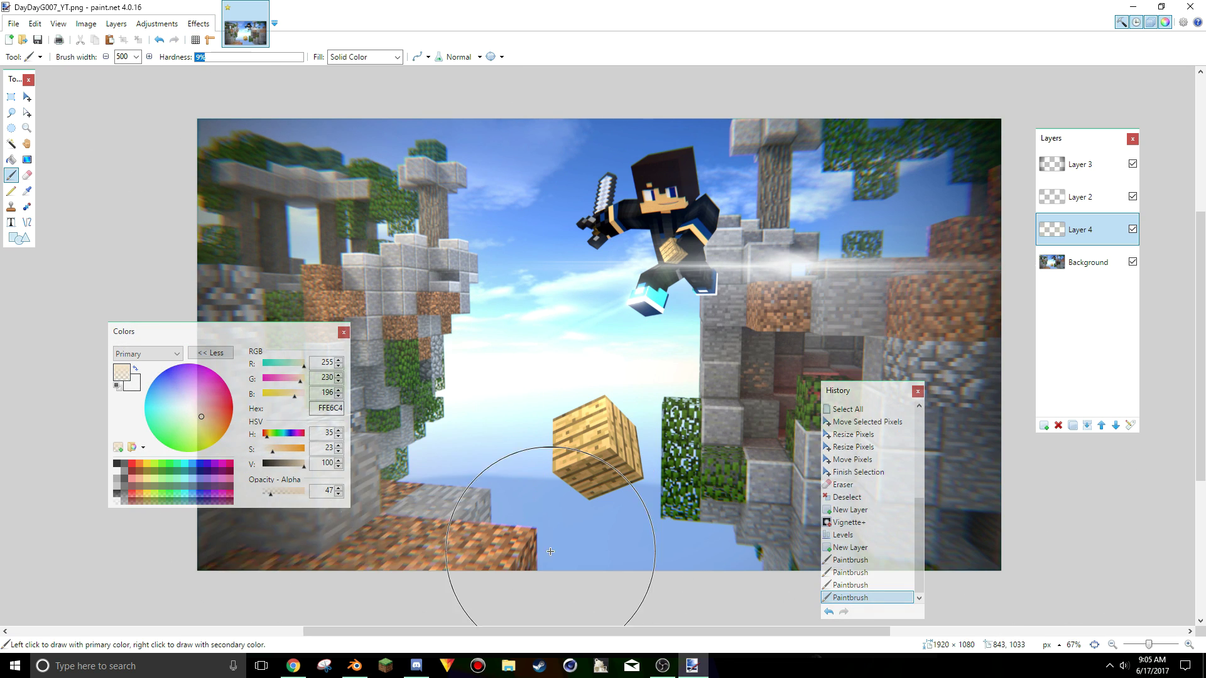
Paint a soft warm light streak across the image, then try and cancel Lens Flares.
{"action": "mouse_move", "coordinate": [550, 551]}
{"action": "left_mouse_down"}
{"action": "mouse_move", "coordinate": [404, 553]}
{"action": "mouse_move", "coordinate": [538, 391]}
{"action": "mouse_move", "coordinate": [538, 148]}
{"action": "mouse_move", "coordinate": [776, 184]}
{"action": "mouse_move", "coordinate": [930, 251]}
{"action": "left_mouse_up"}
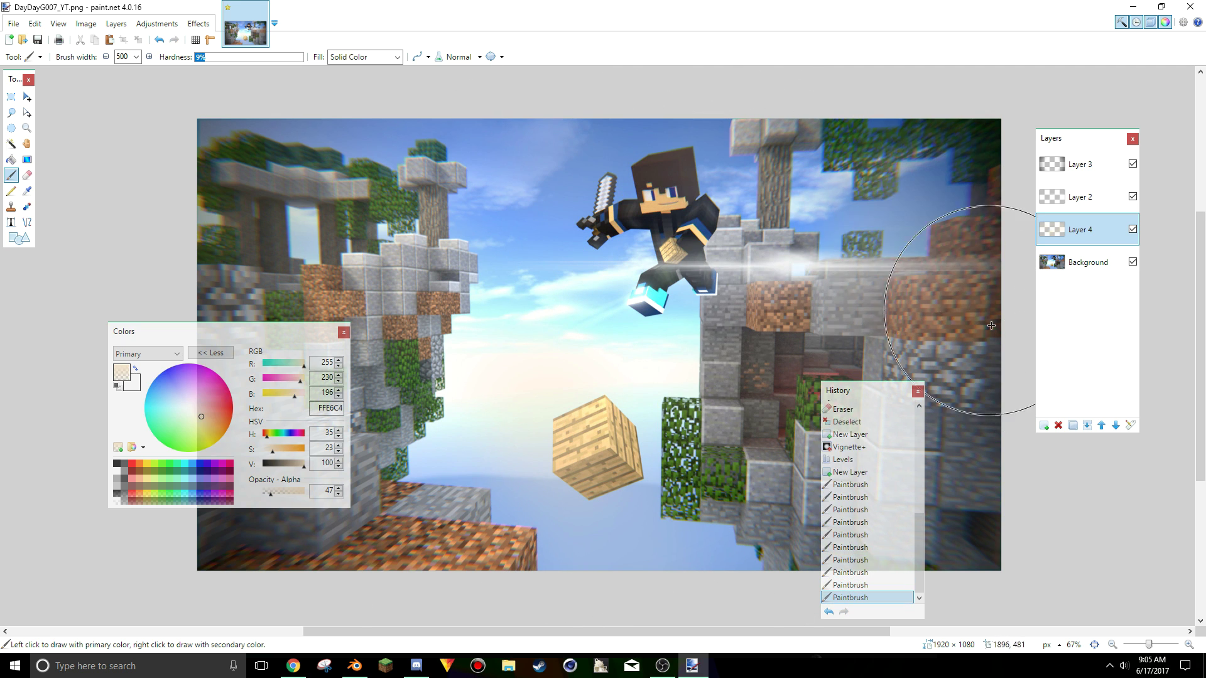
{"action": "key", "text": "ctrl+z"}
{"action": "key", "text": "ctrl+y"}
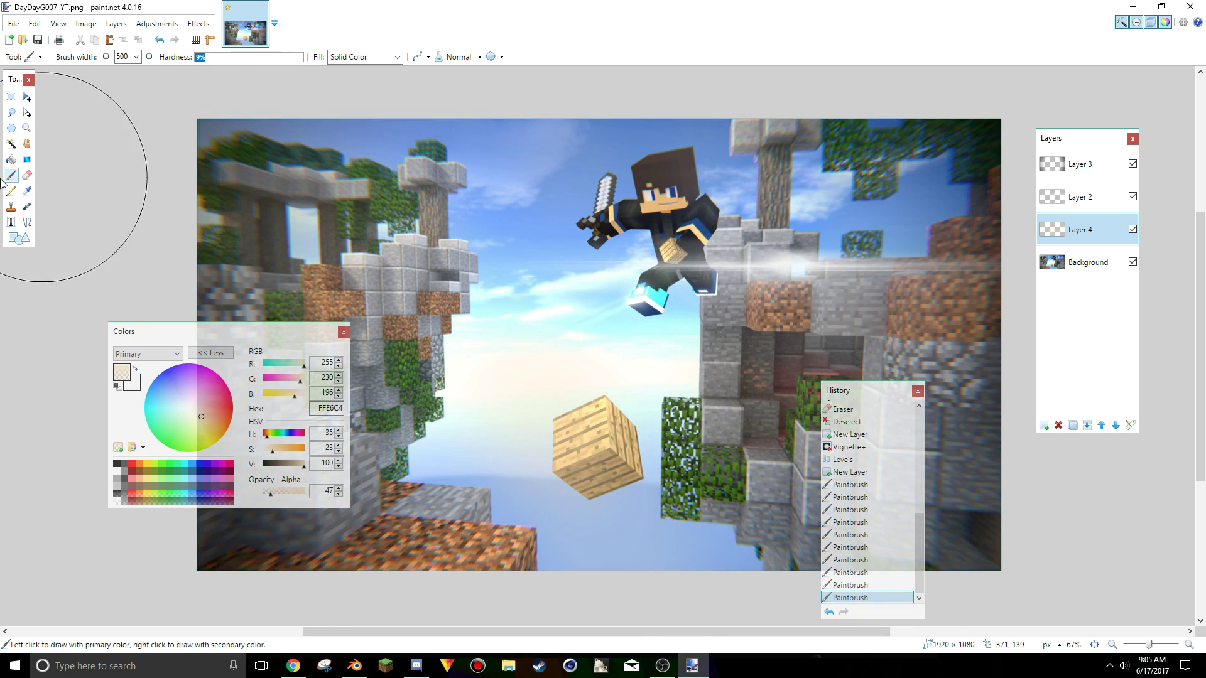
{"action": "left_click", "coordinate": [198, 23]}
{"action": "mouse_move", "coordinate": [248, 569]}
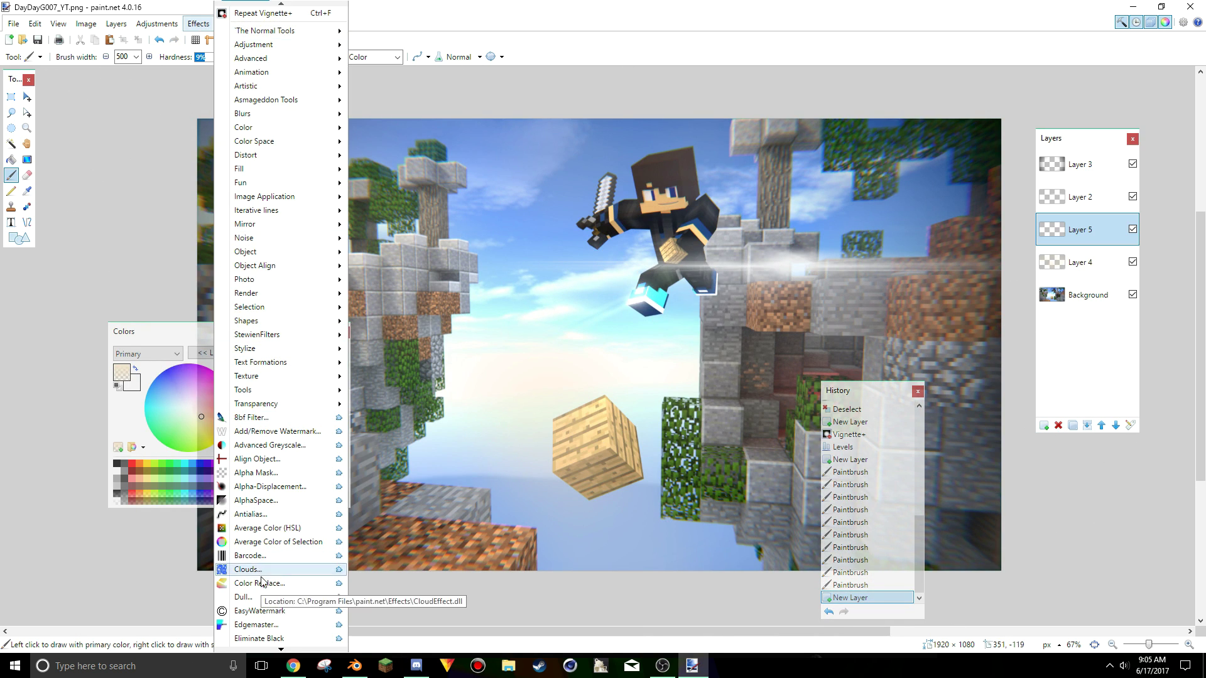
{"action": "left_click", "coordinate": [403, 487]}
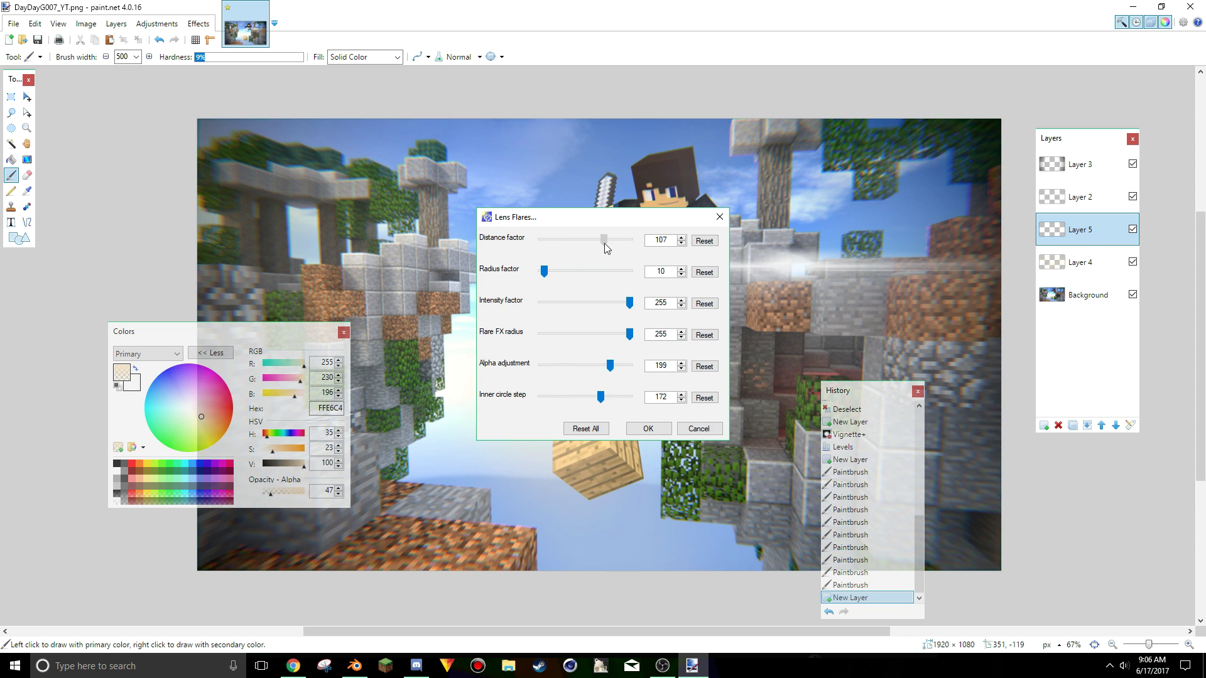
{"action": "key", "text": "Escape"}
Paint a 50% grey (C6C6C6) smoke wisp at width 70 beside the wooden block.
{"action": "left_click_drag", "start_coordinate": [559, 342], "coordinate": [753, 496]}
{"action": "key", "text": "ctrl+z"}
{"action": "left_click", "coordinate": [124, 500]}
{"action": "left_click", "coordinate": [136, 57]}
{"action": "left_click", "coordinate": [122, 188]}
{"action": "left_click_drag", "start_coordinate": [565, 395], "coordinate": [691, 314]}
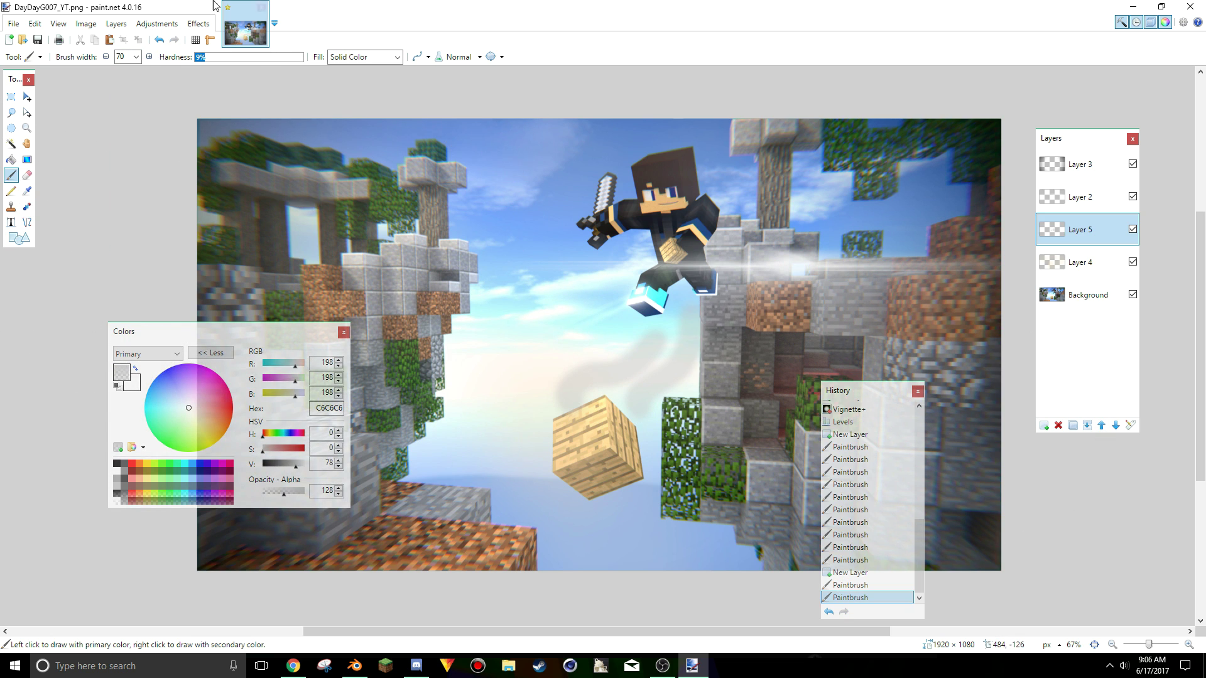
Try and cancel the Dents distortion, then blur the smoke wisp with Gaussian Blur+ at radius 85.
{"action": "left_click", "coordinate": [201, 29]}
{"action": "left_click", "coordinate": [386, 95]}
{"action": "left_click_drag", "start_coordinate": [283, 180], "coordinate": [352, 181]}
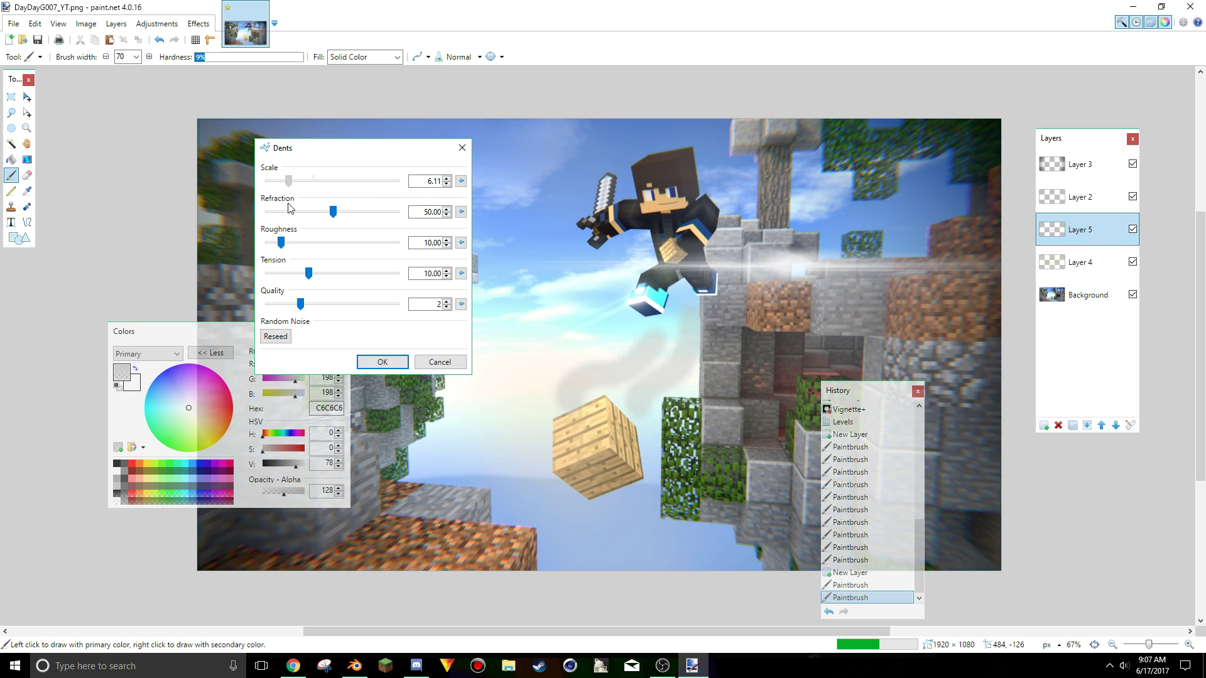
{"action": "left_click", "coordinate": [439, 362]}
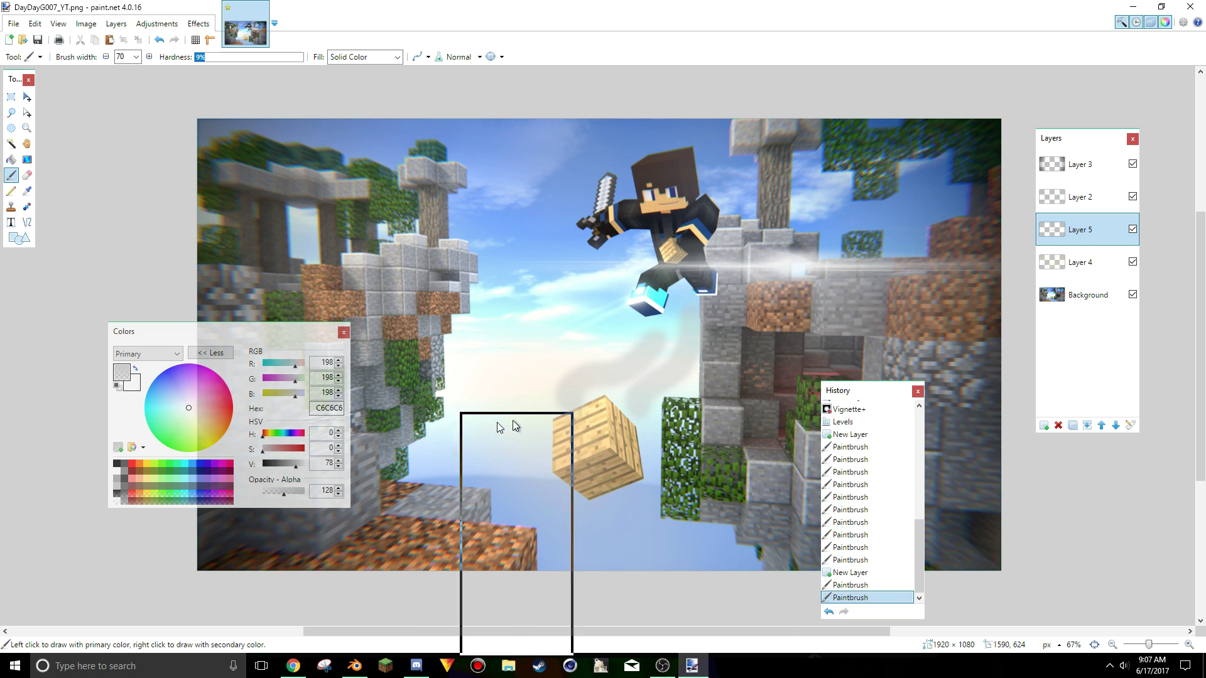
{"action": "left_click_drag", "start_coordinate": [841, 390], "coordinate": [430, 426]}
{"action": "left_click", "coordinate": [198, 23]}
{"action": "left_click", "coordinate": [408, 94]}
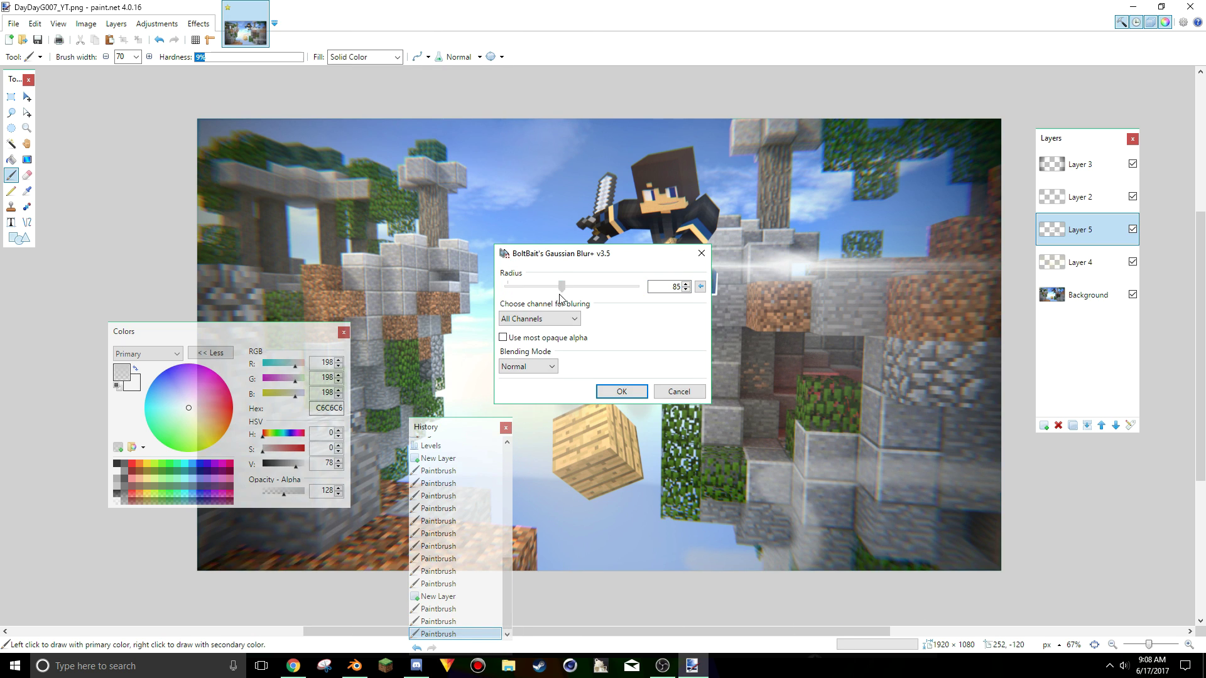
{"action": "left_click", "coordinate": [619, 391]}
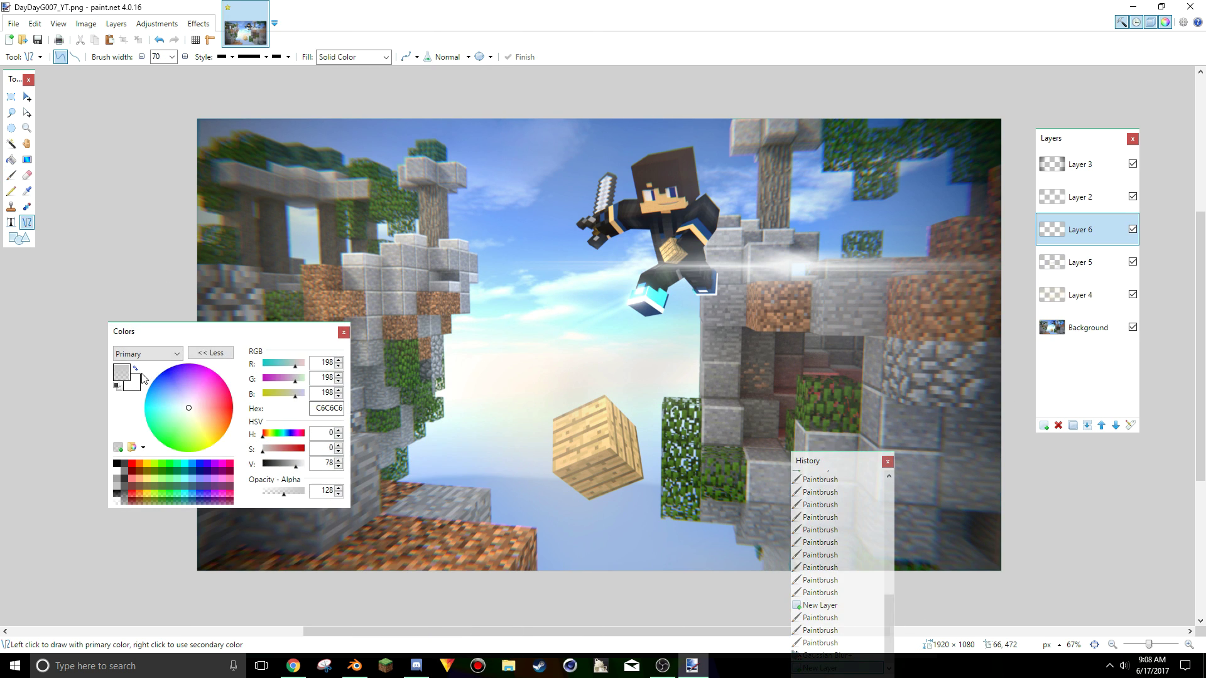
Draw white lines along the left cliffs, then add Glow and Gaussian Blur+ to them.
{"action": "left_click", "coordinate": [117, 471]}
{"action": "left_click_drag", "start_coordinate": [497, 569], "coordinate": [534, 524]}
{"action": "left_click_drag", "start_coordinate": [362, 424], "coordinate": [345, 412]}
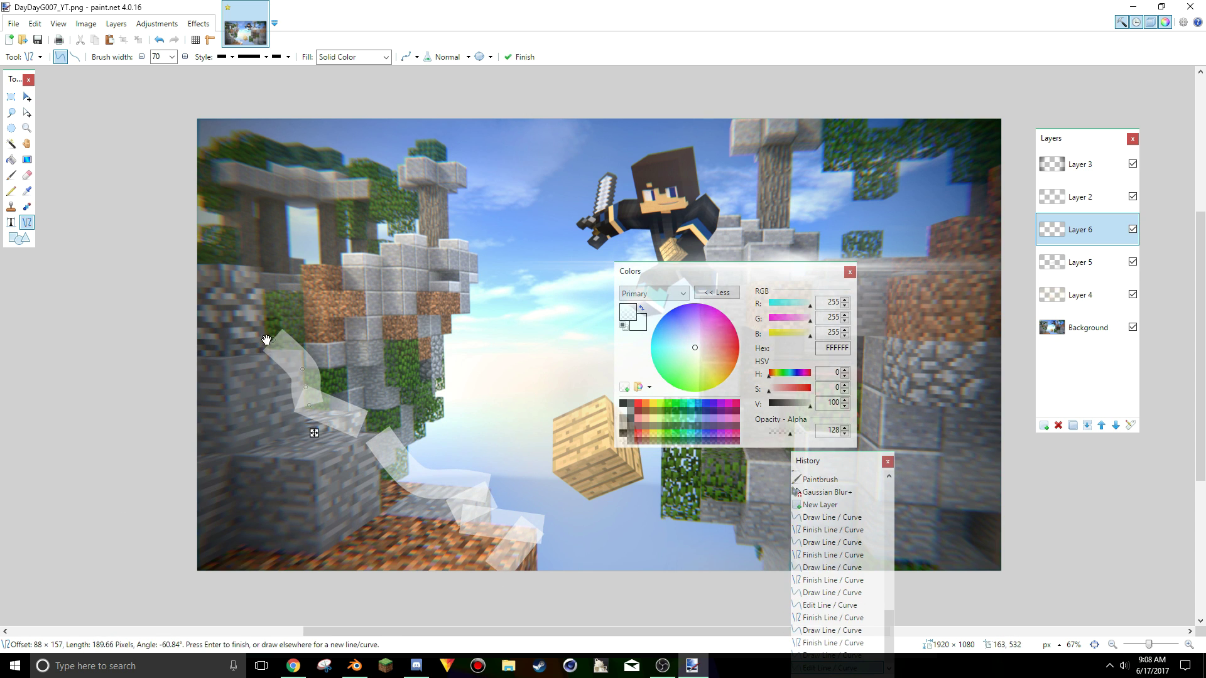
{"action": "left_click", "coordinate": [198, 23]}
{"action": "left_click", "coordinate": [339, 90]}
{"action": "left_click", "coordinate": [634, 380]}
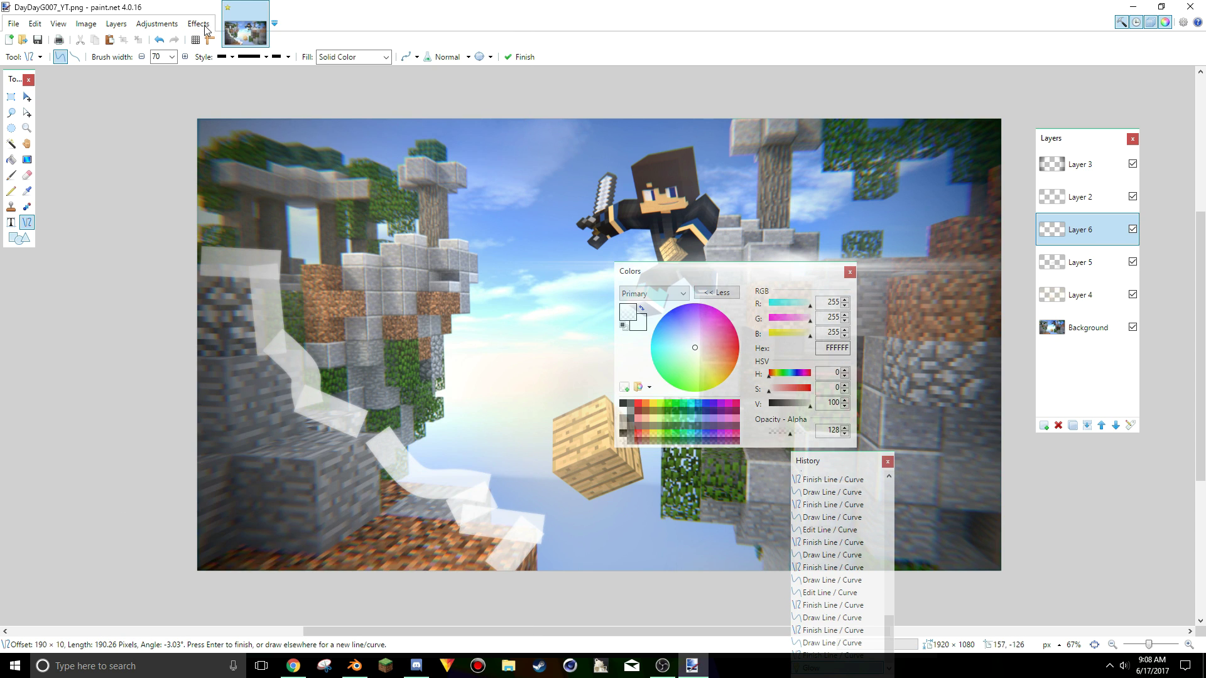
{"action": "left_click", "coordinate": [199, 23]}
{"action": "left_click", "coordinate": [390, 142]}
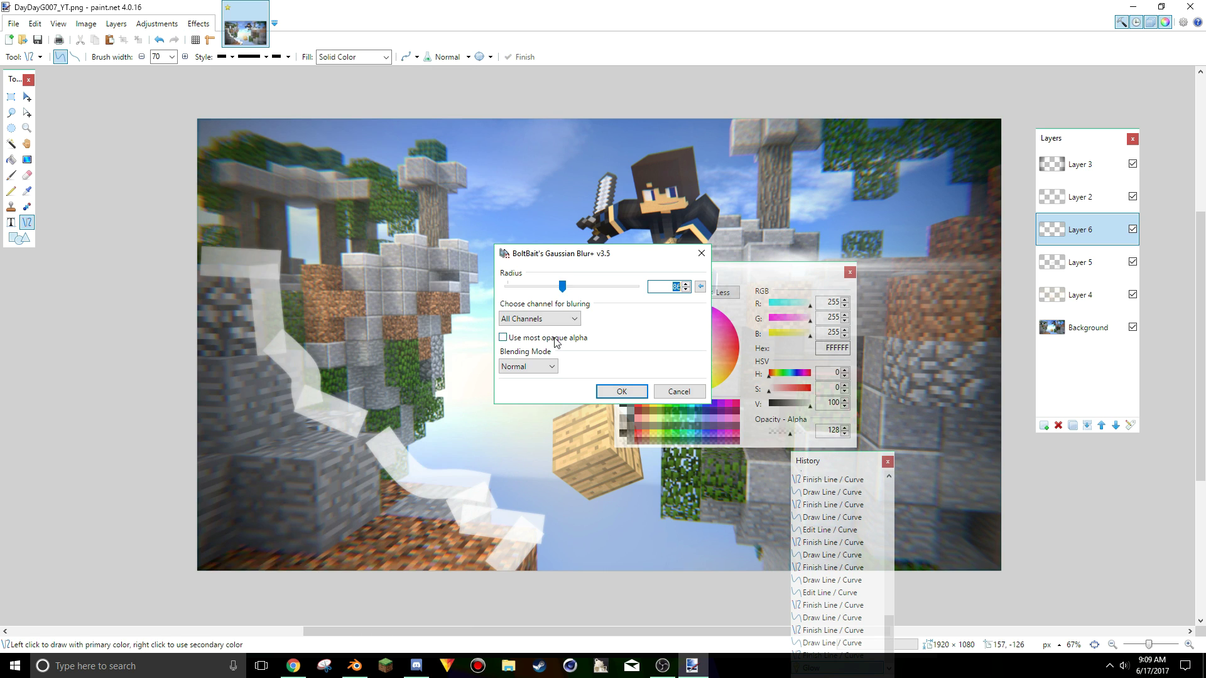
{"action": "left_click", "coordinate": [607, 394]}
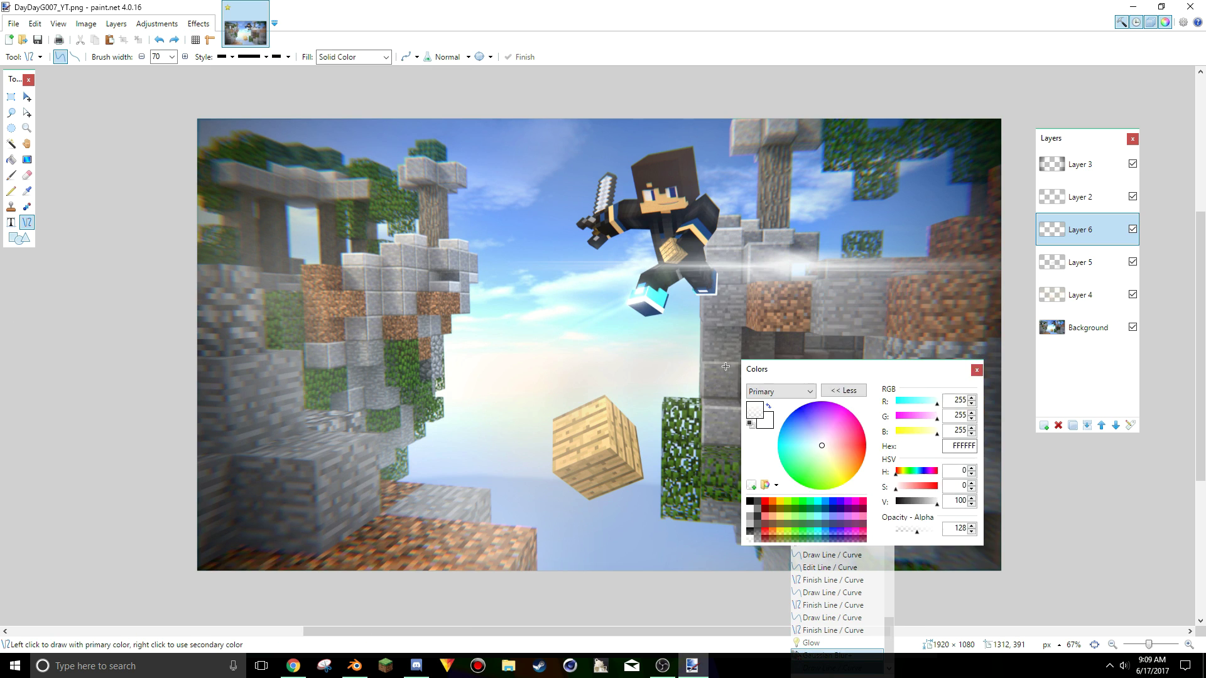
Paint soft shading with a 650-wide brush, undoing the extra dark strokes.
{"action": "left_click", "coordinate": [11, 175]}
{"action": "left_click", "coordinate": [135, 56]}
{"action": "left_click", "coordinate": [129, 188]}
{"action": "mouse_move", "coordinate": [101, 552]}
{"action": "left_mouse_down"}
{"action": "mouse_move", "coordinate": [242, 533]}
{"action": "mouse_move", "coordinate": [250, 492]}
{"action": "mouse_move", "coordinate": [565, 385]}
{"action": "left_mouse_up"}
{"action": "left_click_drag", "start_coordinate": [756, 369], "coordinate": [284, 376]}
{"action": "key", "text": "ctrl+z"}
{"action": "key", "text": "ctrl+z"}
{"action": "key", "text": "ctrl+z"}
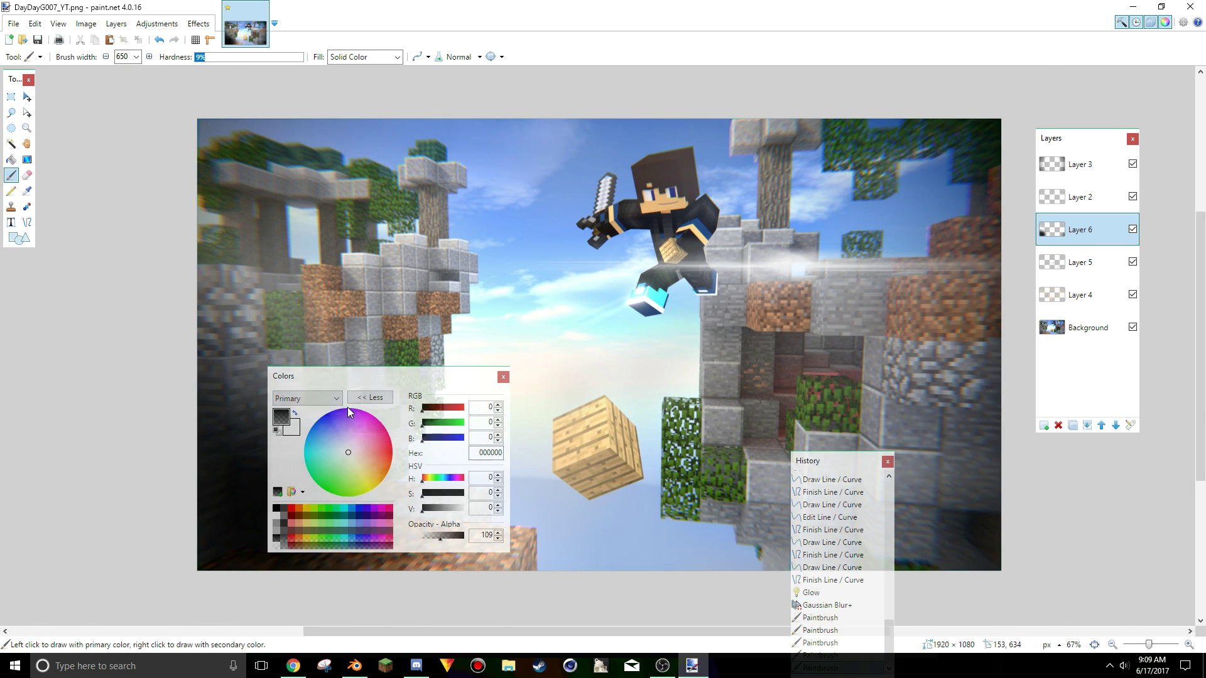
{"action": "key", "text": "ctrl+z"}
{"action": "key", "text": "ctrl+z"}
{"action": "key", "text": "ctrl+z"}
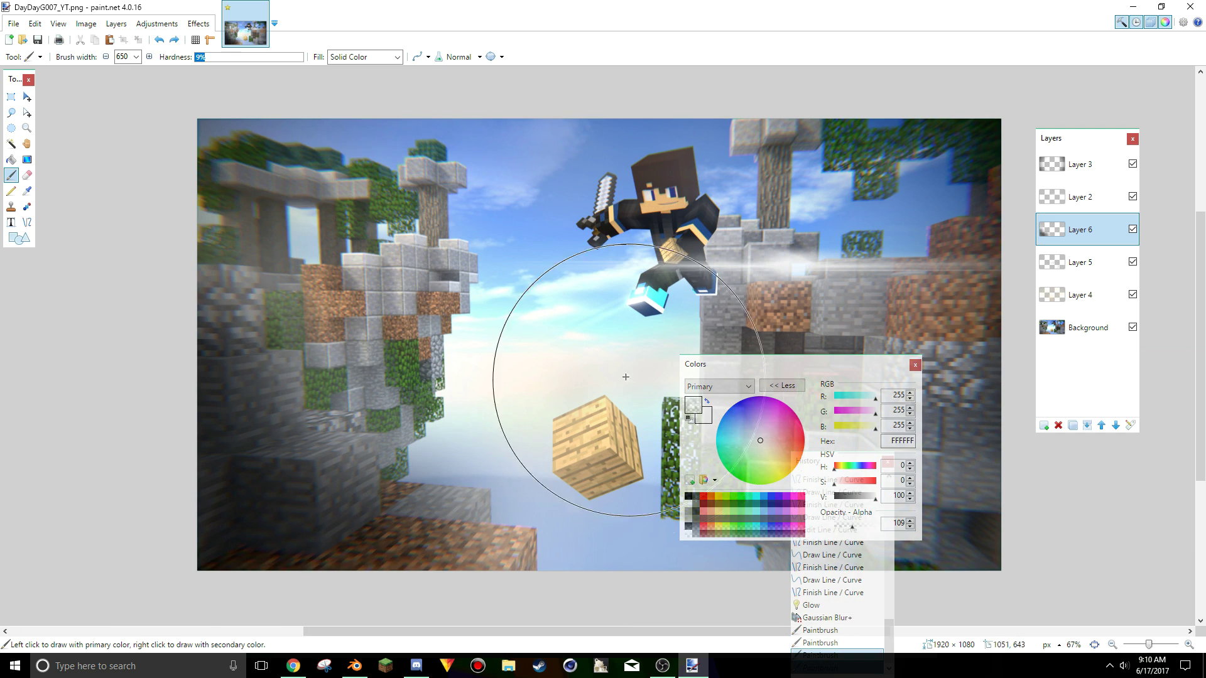
Blur the layer with Gaussian Blur+ at radius 200 and bring up Save As.
{"action": "left_click", "coordinate": [199, 23]}
{"action": "mouse_move", "coordinate": [265, 130]}
{"action": "left_click", "coordinate": [433, 261]}
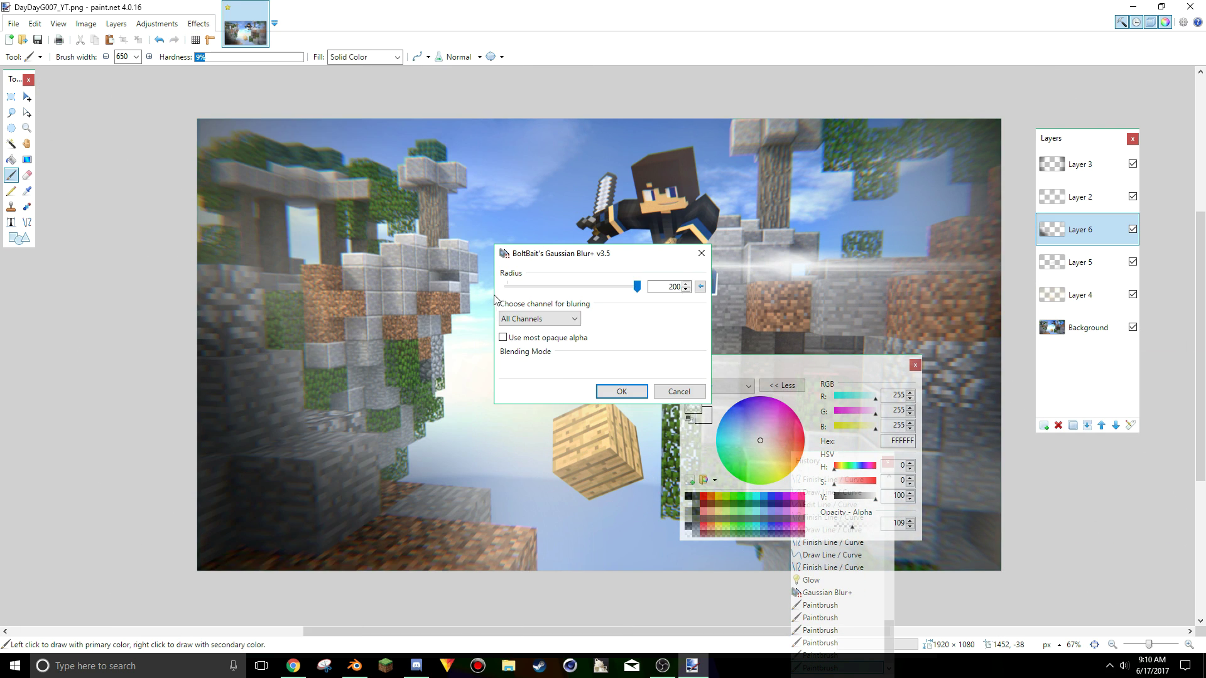
{"action": "left_click", "coordinate": [621, 386]}
{"action": "key", "text": "ctrl+shift+s"}
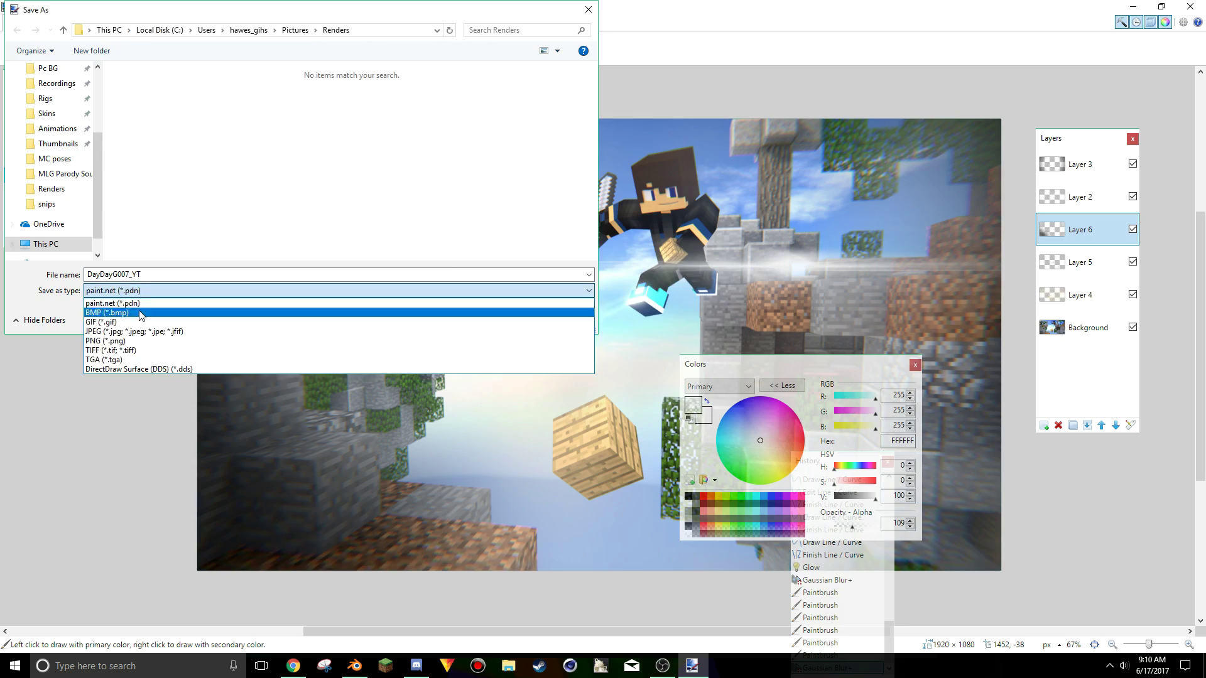
Append ' final' to the file name to save it as DayDayG007_YT final.png.
{"action": "type", "text": "fina"}
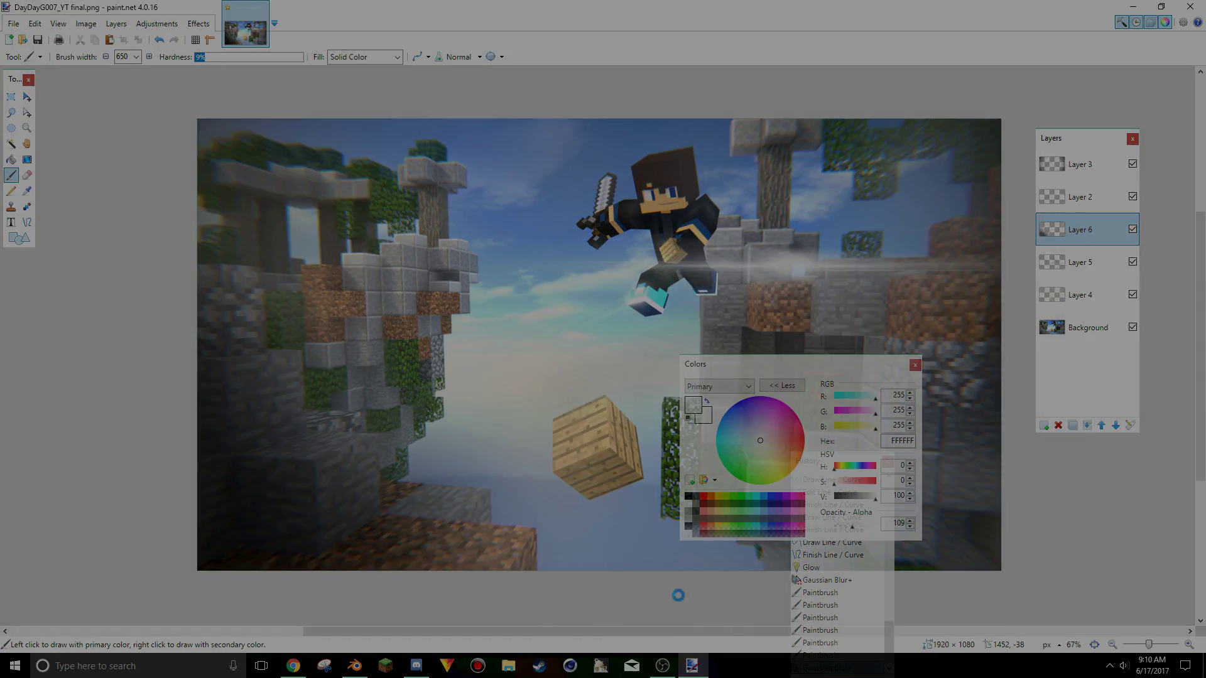